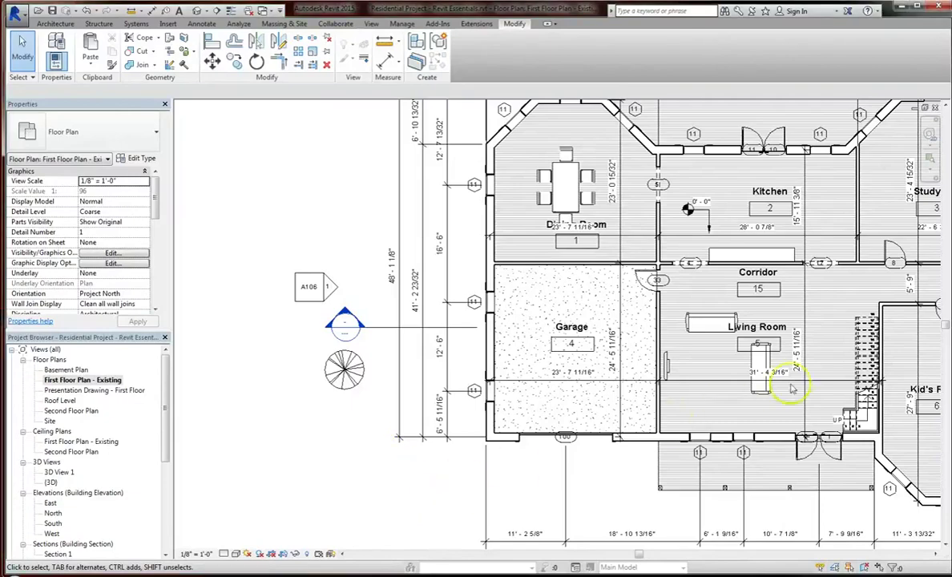
# - Look over the existing first floor plan and examine the view's phase filter and phase
pyautogui.moveTo(799, 383); pyautogui.dragTo(621, 393, button='middle')
pyautogui.scroll(-2, 621, 393)
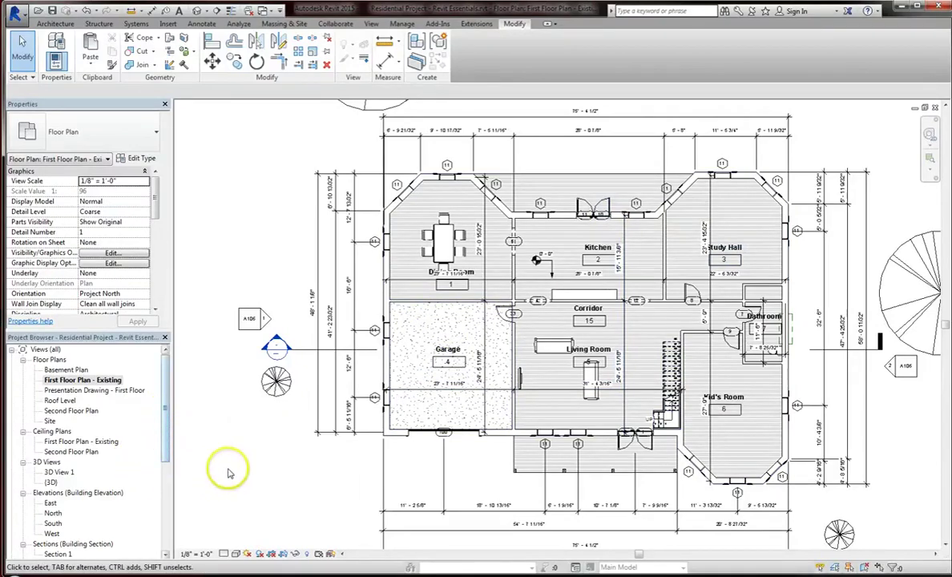
pyautogui.scroll(1, 224, 450)
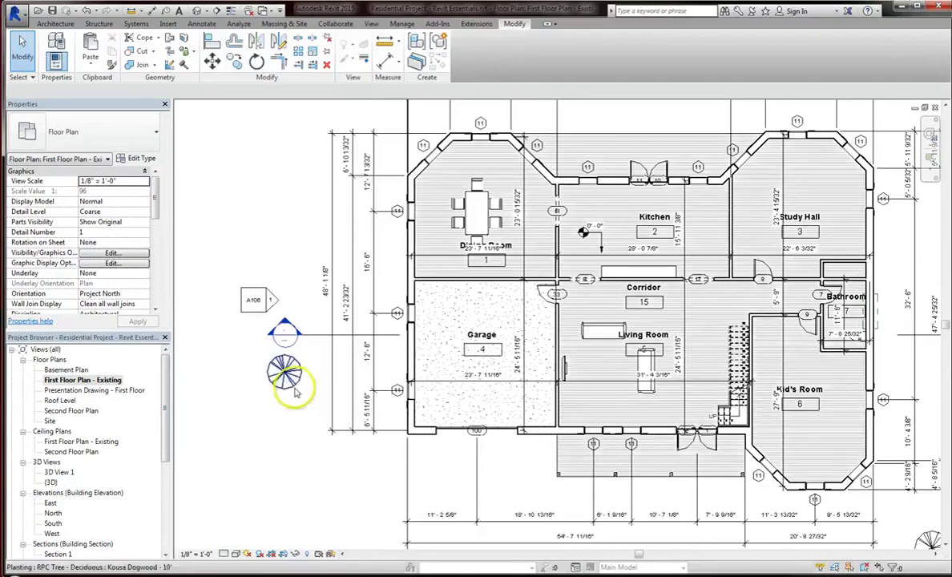
pyautogui.moveTo(158, 212); pyautogui.dragTo(151, 296)
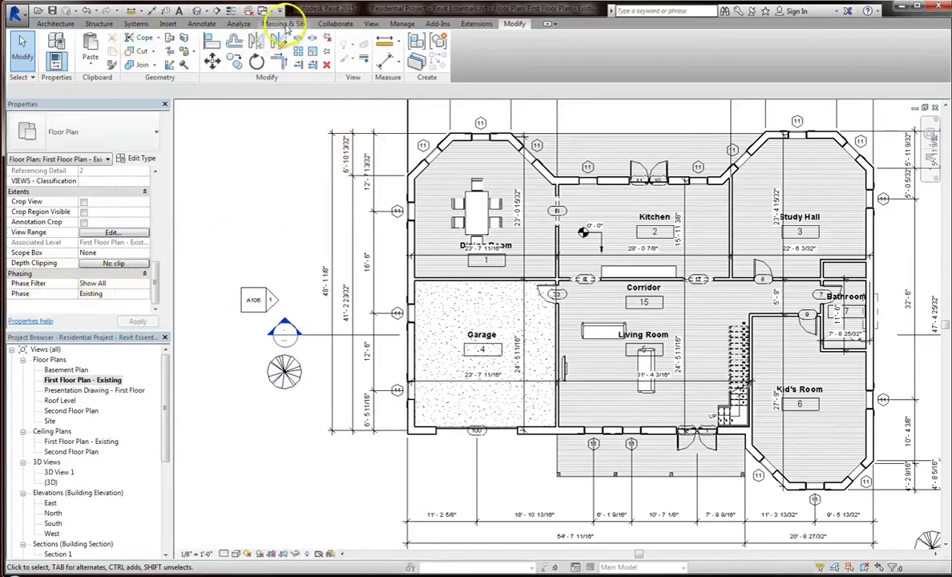
# - Review the project phases, phase filters and graphic overrides in the project's phasing settings
pyautogui.click(401, 23)
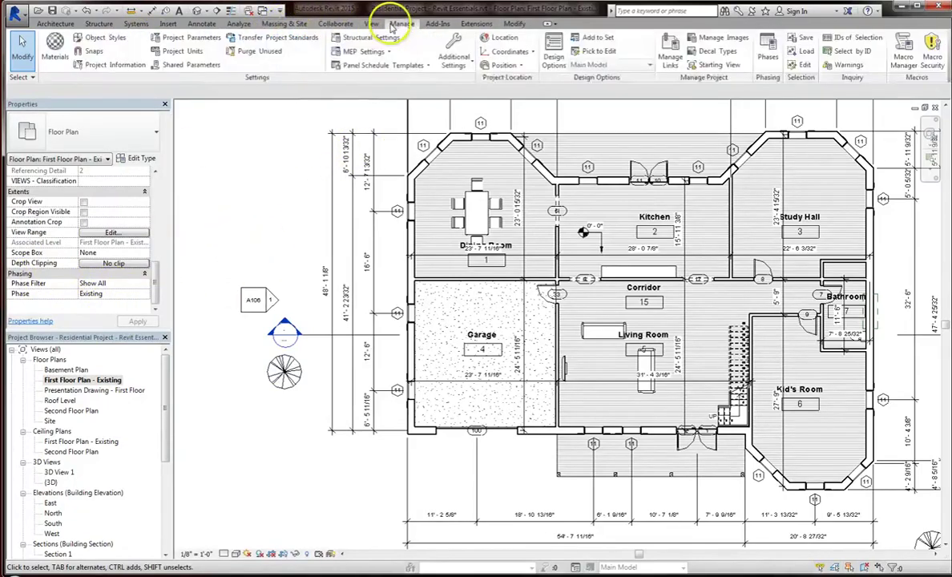
pyautogui.click(767, 51)
pyautogui.click(476, 263)
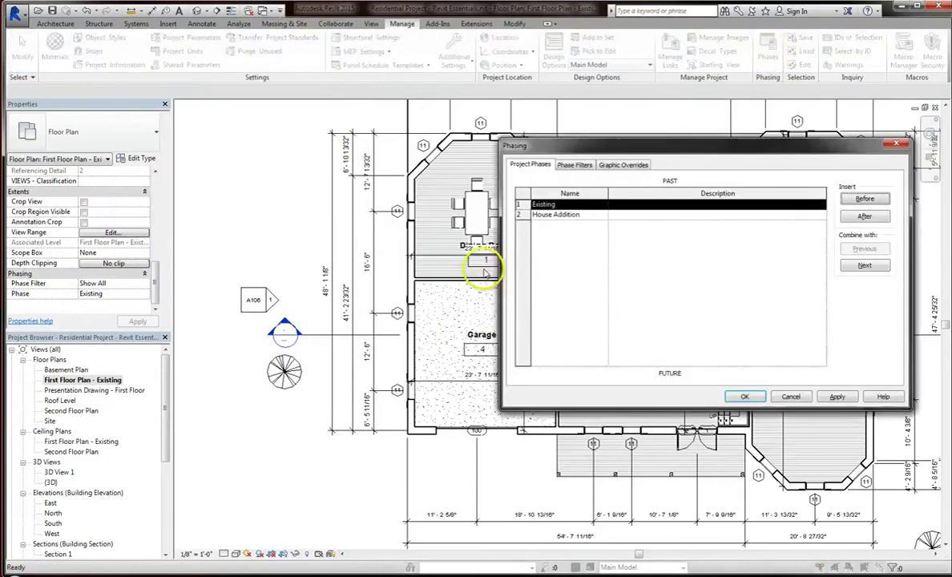
pyautogui.click(579, 216)
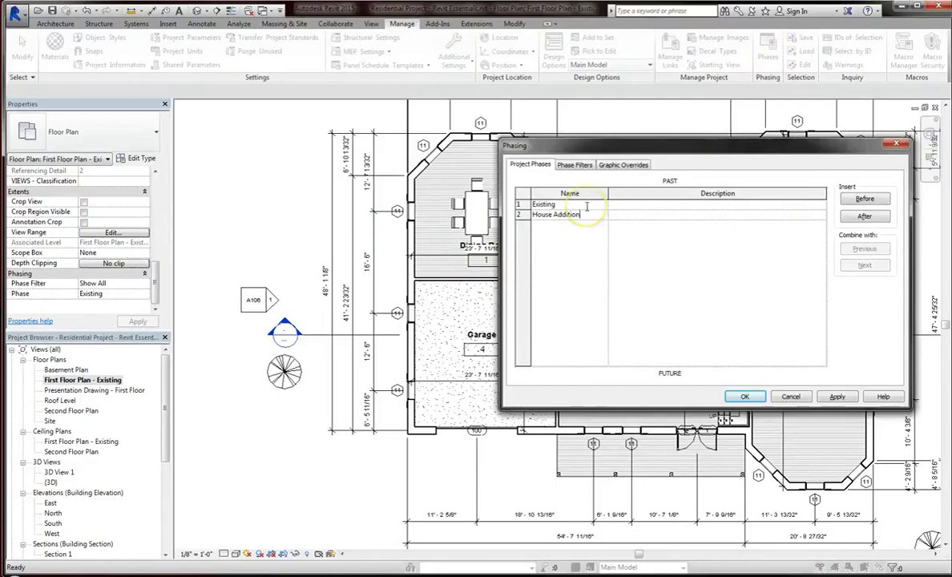
pyautogui.click(575, 165)
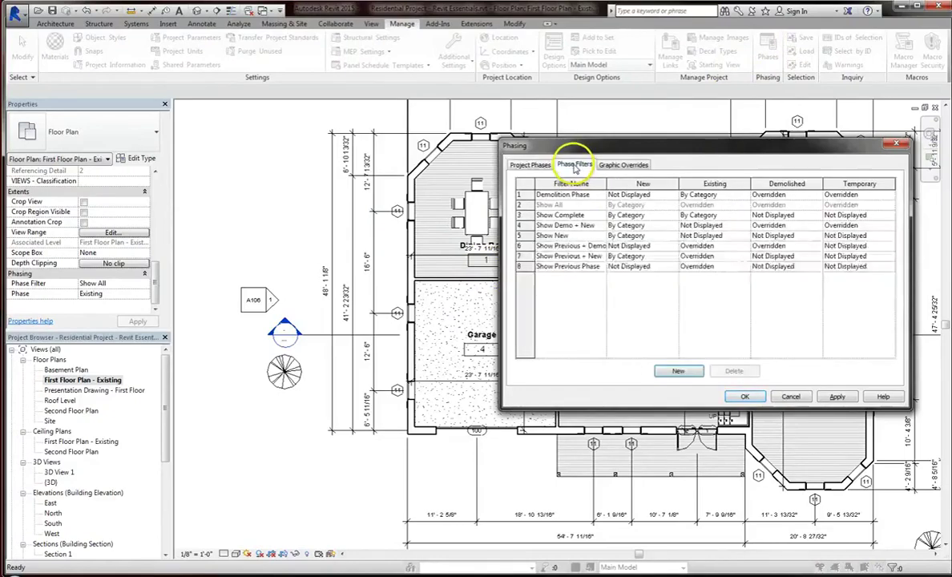
pyautogui.click(620, 166)
pyautogui.click(575, 165)
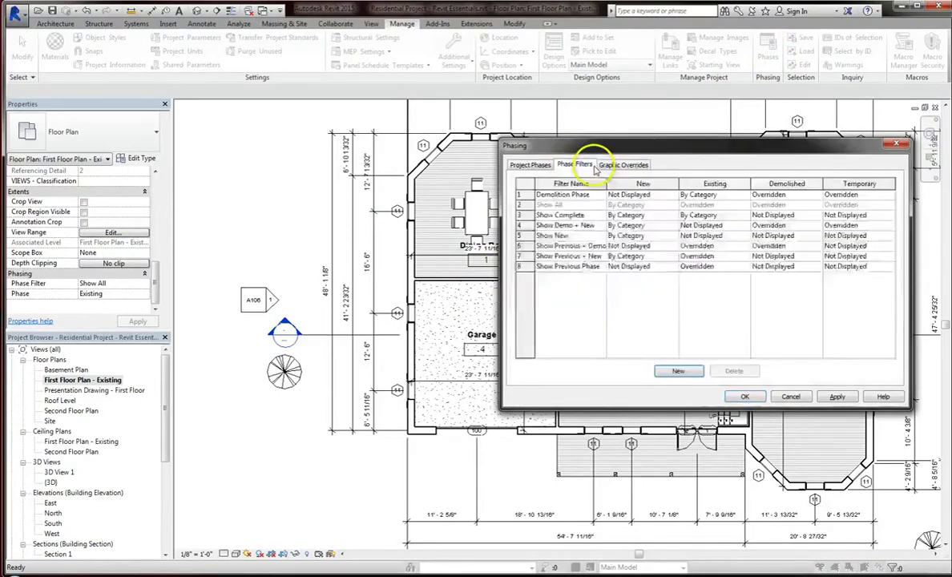
pyautogui.click(535, 165)
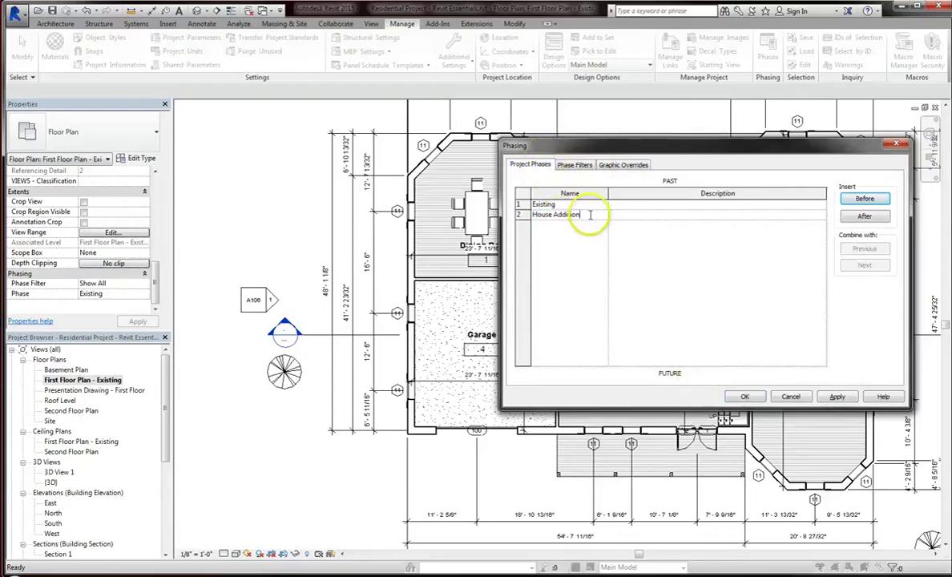
pyautogui.click(744, 397)
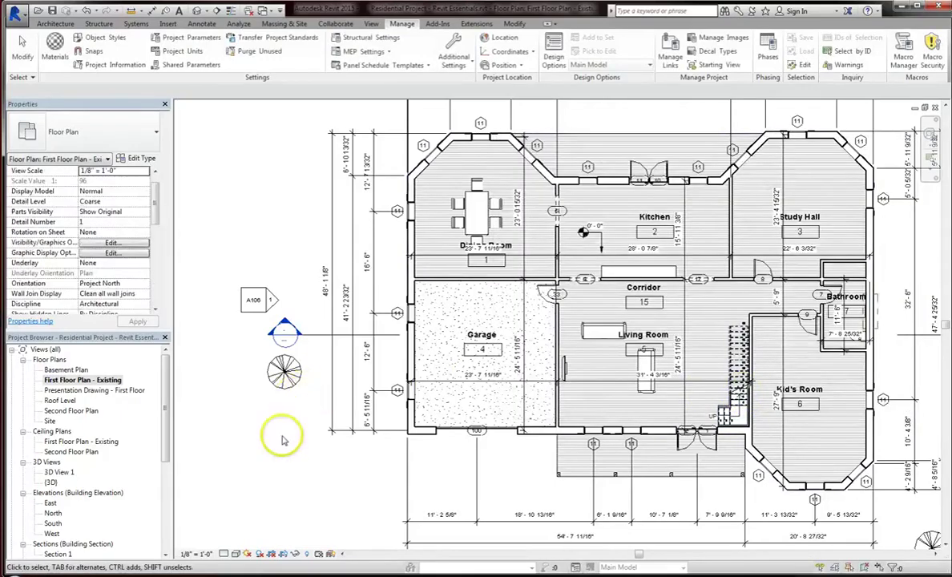
# - Split the west exterior wall at the garage's upper corner using Split with Gap and a 1-inch joint gap
pyautogui.scroll(3, 271, 378)
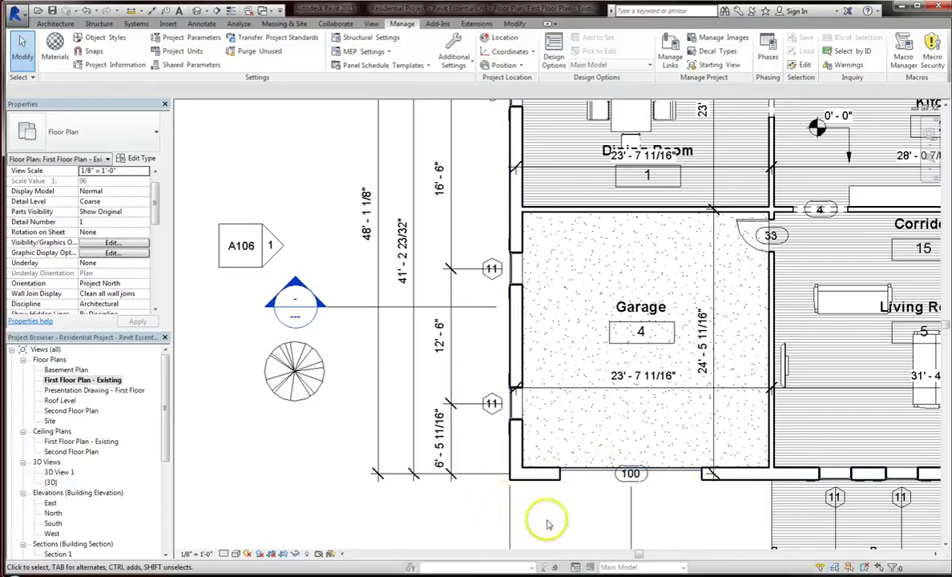
pyautogui.scroll(-2, 542, 363)
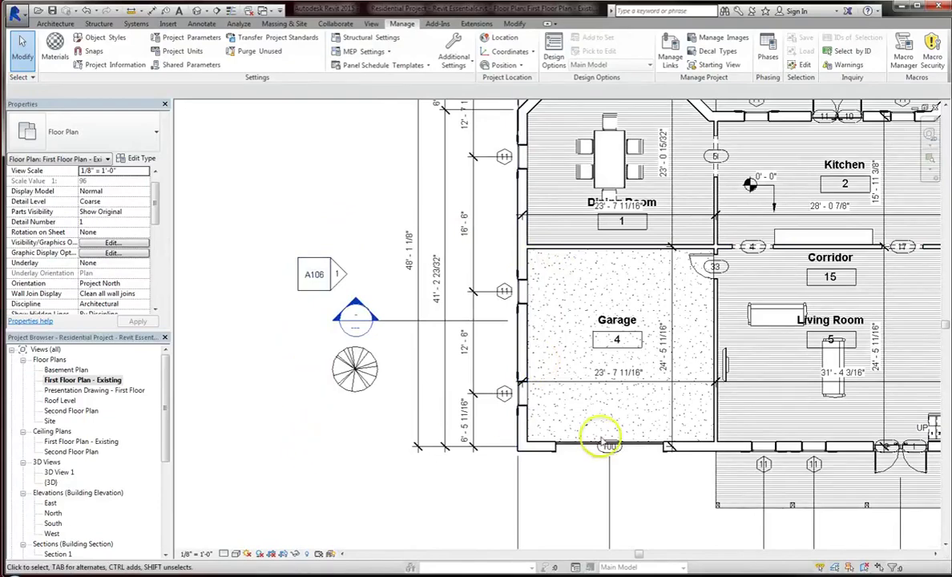
pyautogui.click(514, 23)
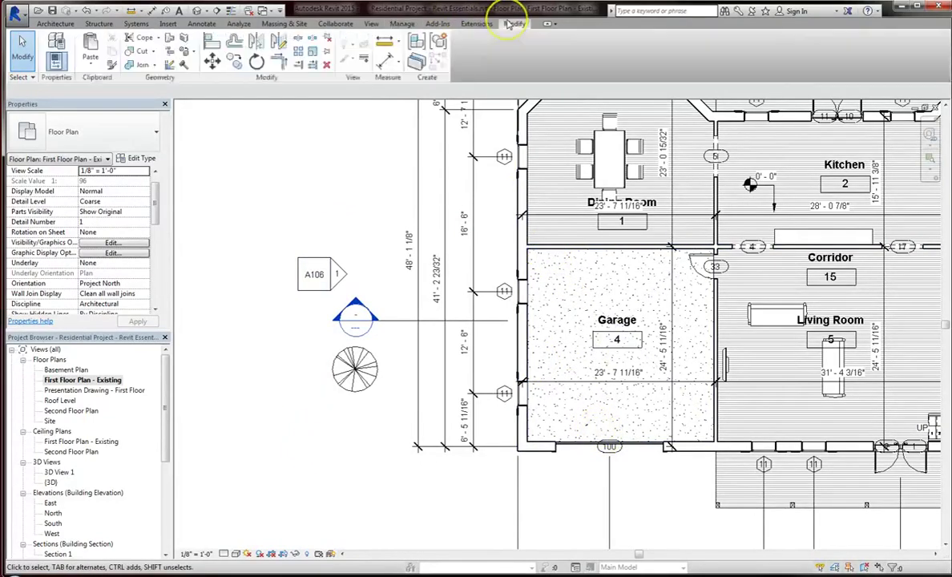
pyautogui.click(313, 38)
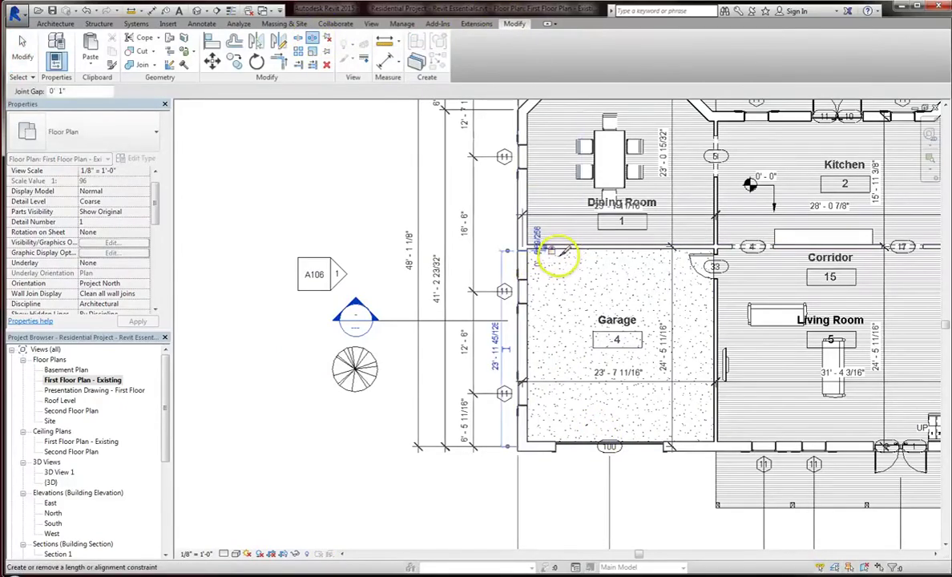
pyautogui.click(521, 255)
pyautogui.press('Escape')
# - Set the garage's west wall to Phase Demolished House Addition, and check the demolition phase of its two windows
pyautogui.click(528, 268)
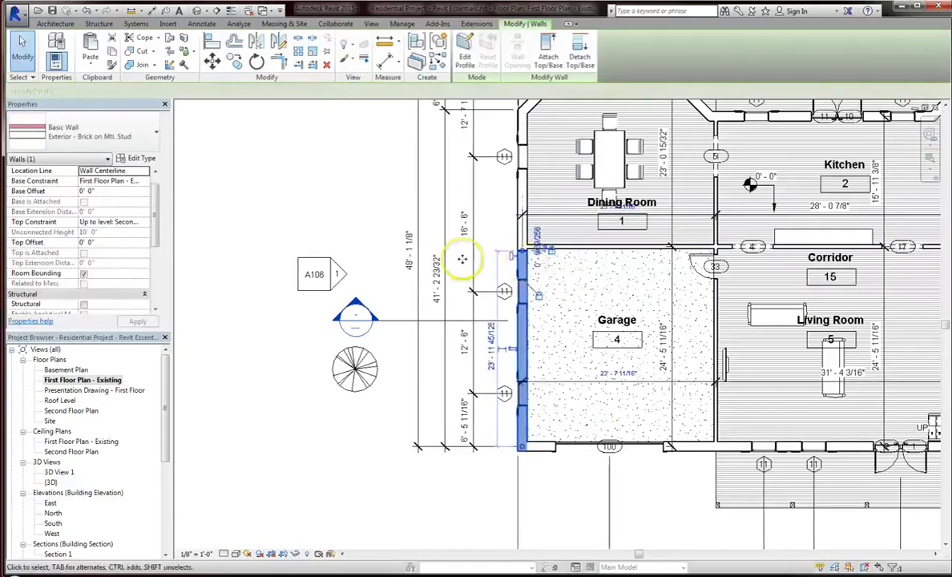
pyautogui.scroll(-5, 156, 290)
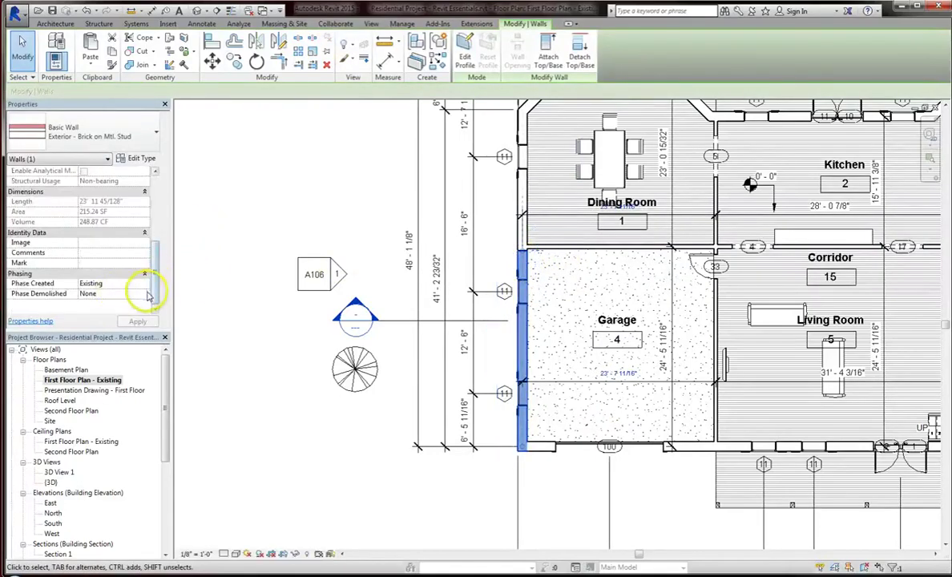
pyautogui.click(144, 294)
pyautogui.click(104, 313)
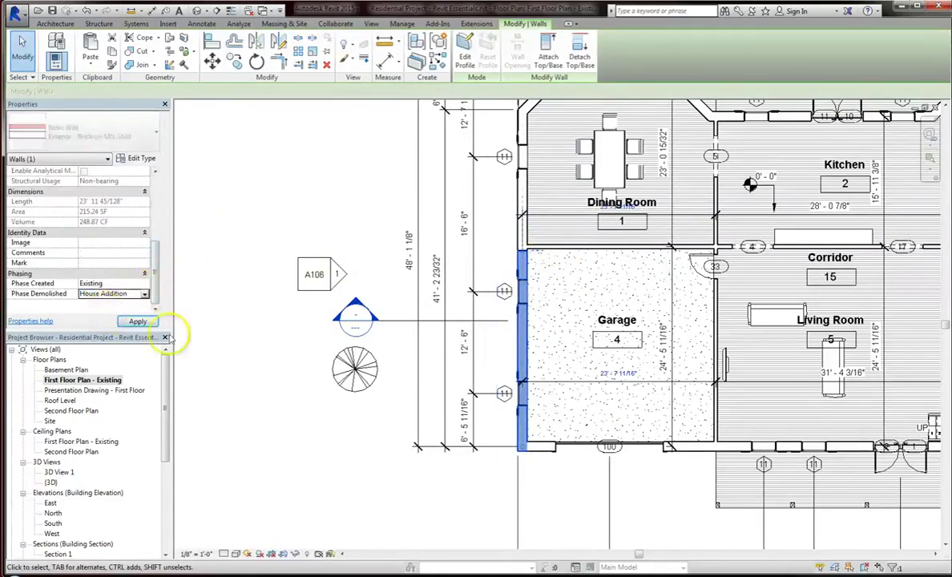
pyautogui.click(398, 376)
pyautogui.click(522, 305)
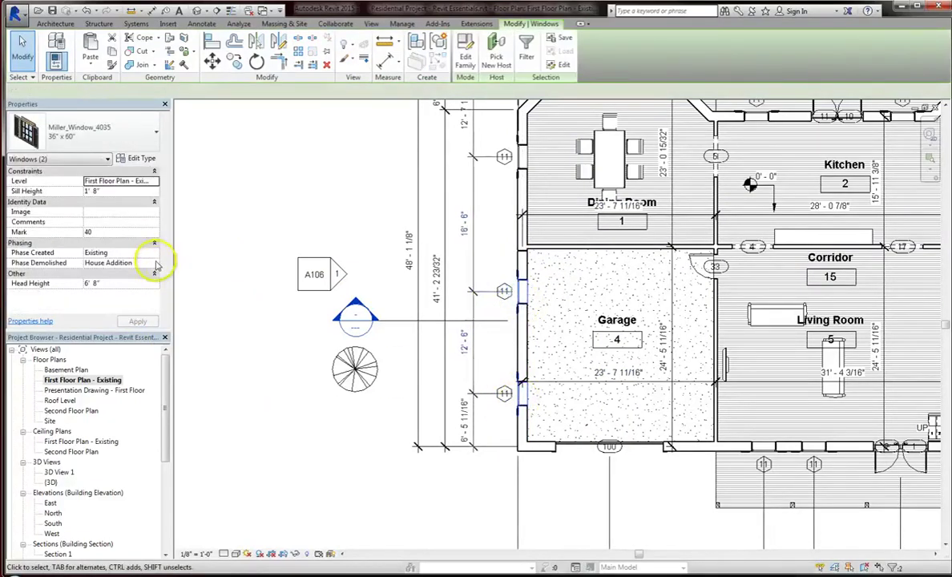
pyautogui.click(319, 202)
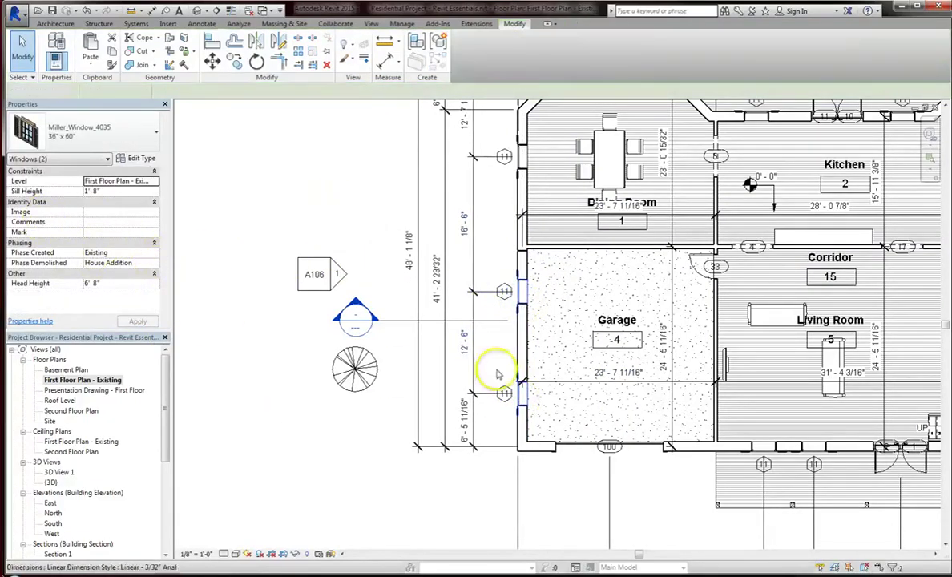
pyautogui.click(544, 450)
pyautogui.rightClick(544, 447)
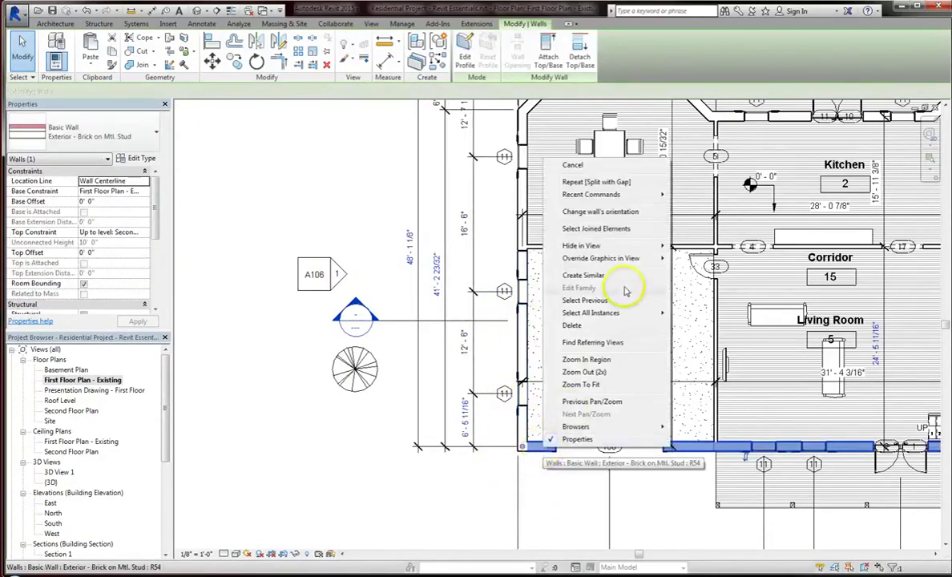
pyautogui.moveTo(601, 258)
pyautogui.click(341, 420)
# - Duplicate the First Floor Plan - Existing view with detailing and rename the copy First Floor Plan - New Addition
pyautogui.click(72, 379)
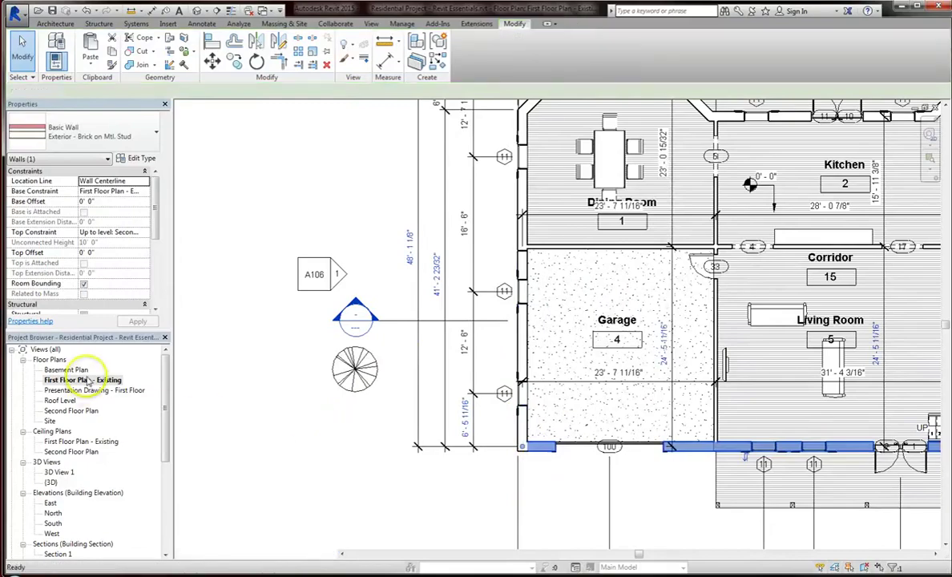
pyautogui.rightClick(70, 380)
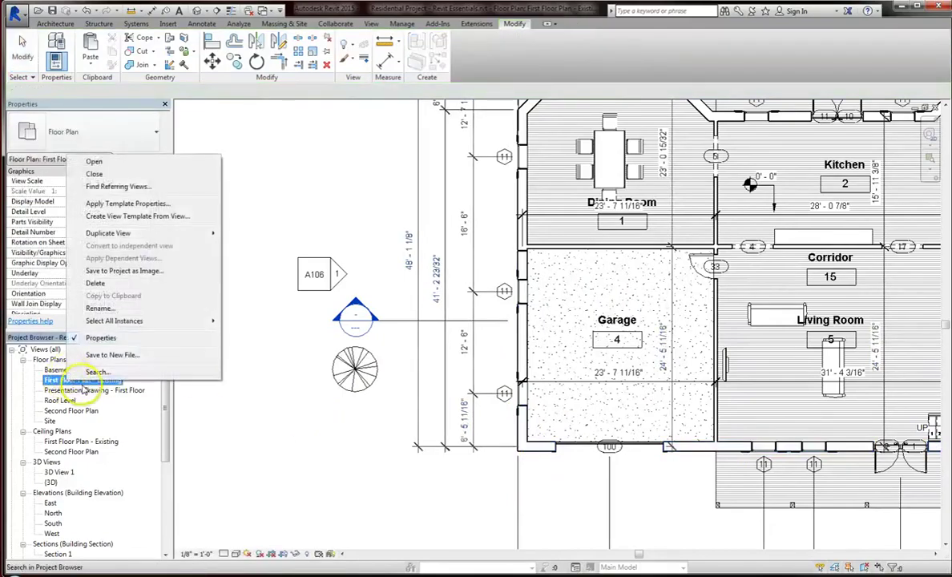
pyautogui.moveTo(210, 233)
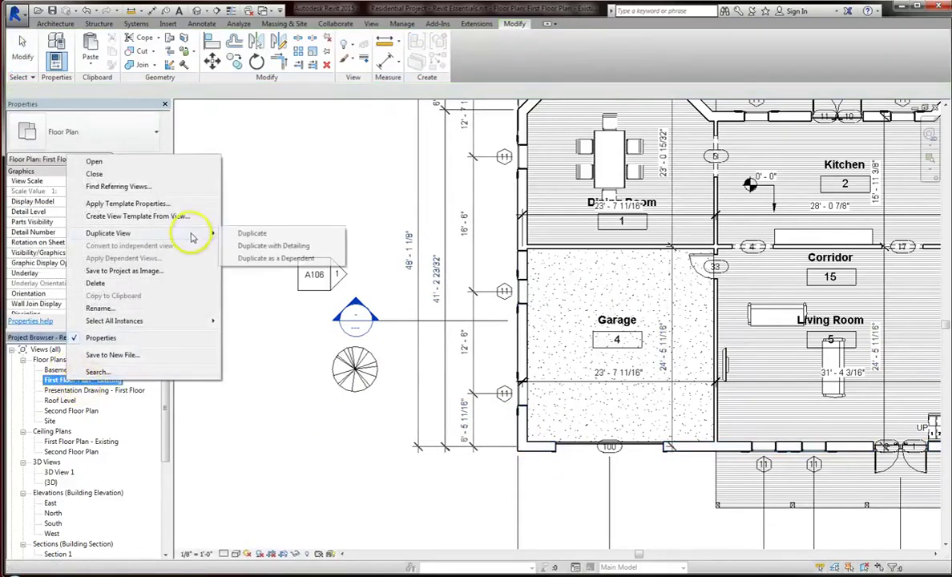
pyautogui.click(261, 246)
pyautogui.rightClick(121, 389)
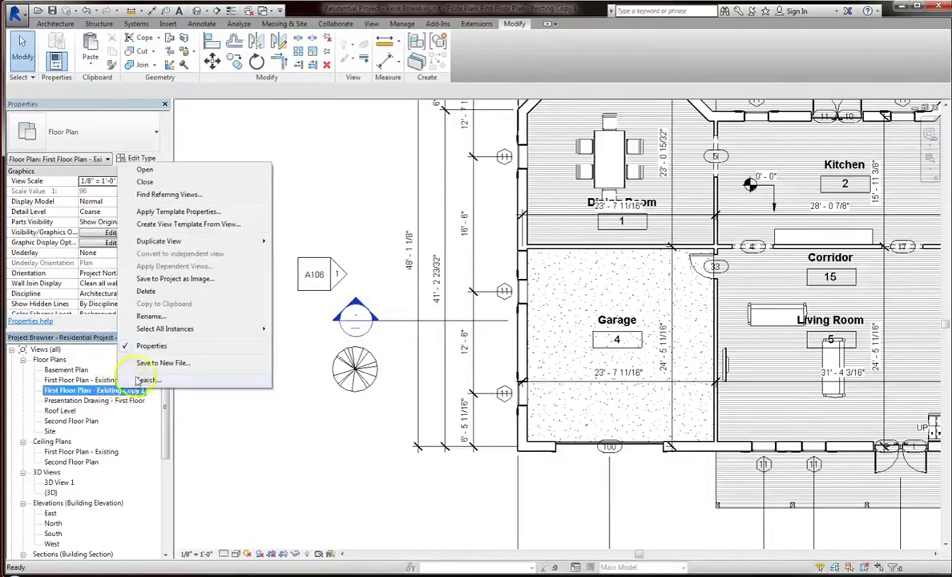
pyautogui.click(165, 318)
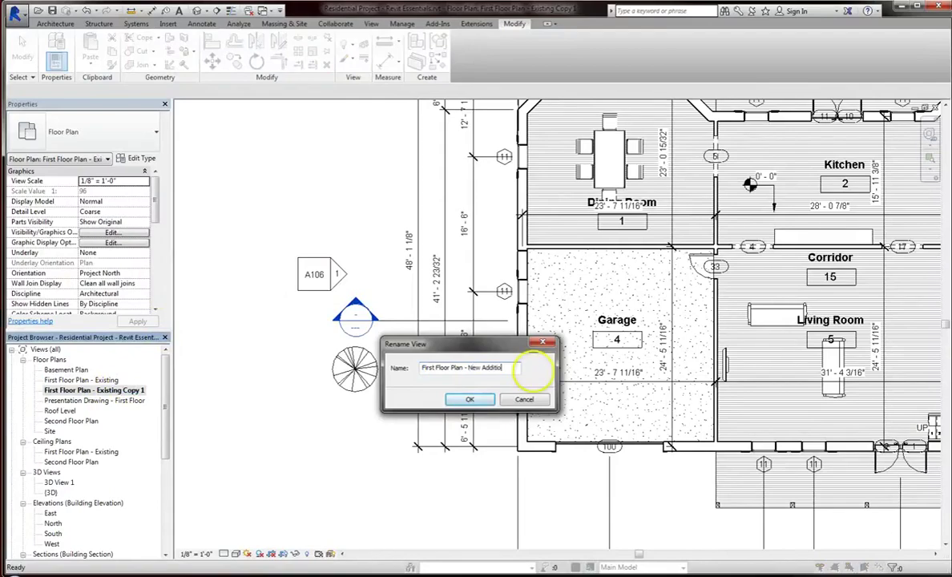
pyautogui.write('n')
pyautogui.press('Return')
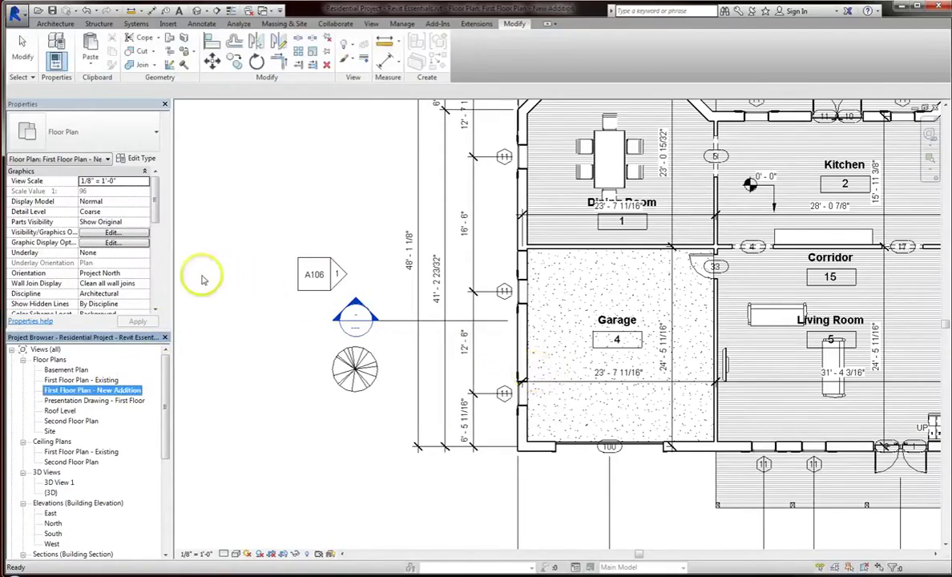
# - Set the phase of the First Floor Plan - New Addition view to House Addition
pyautogui.click(157, 276)
pyautogui.click(158, 281)
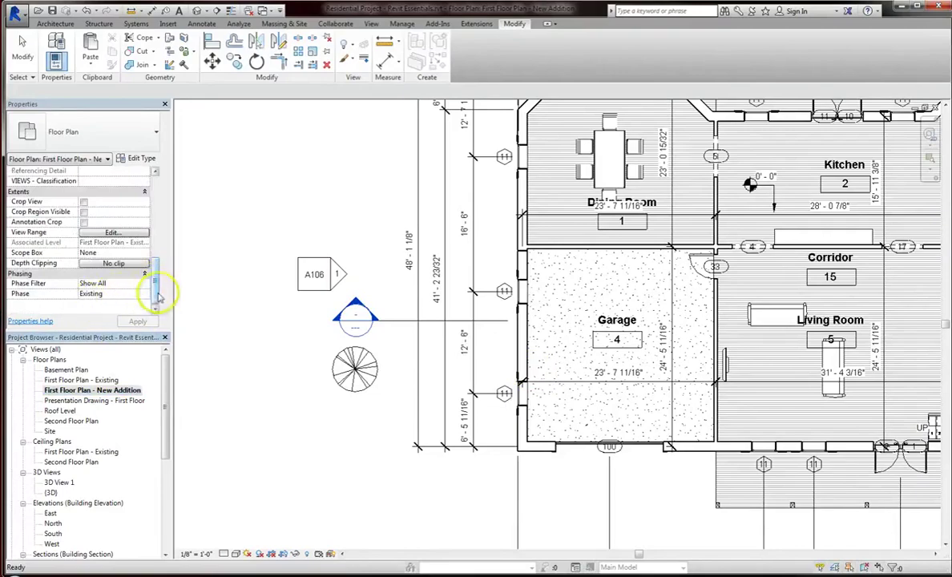
pyautogui.click(145, 295)
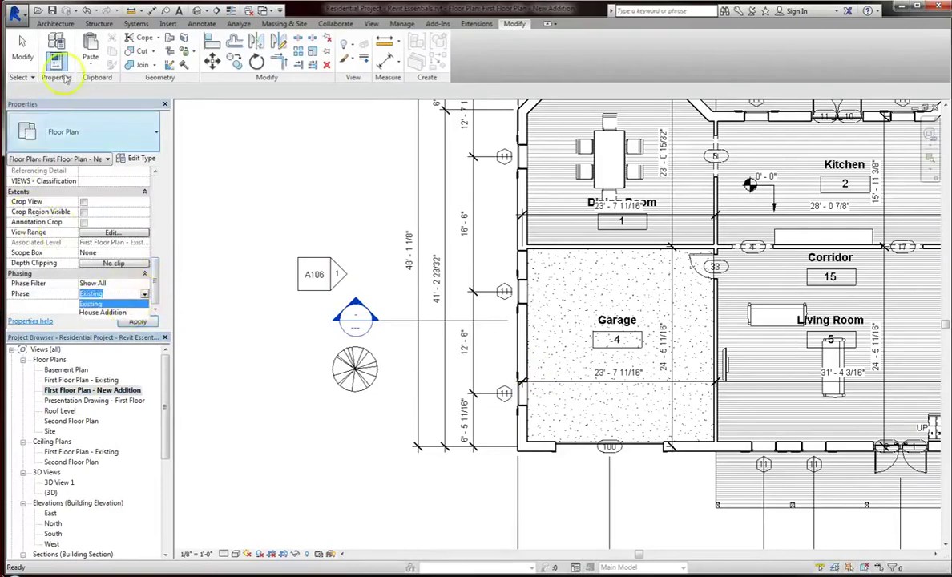
pyautogui.click(304, 199)
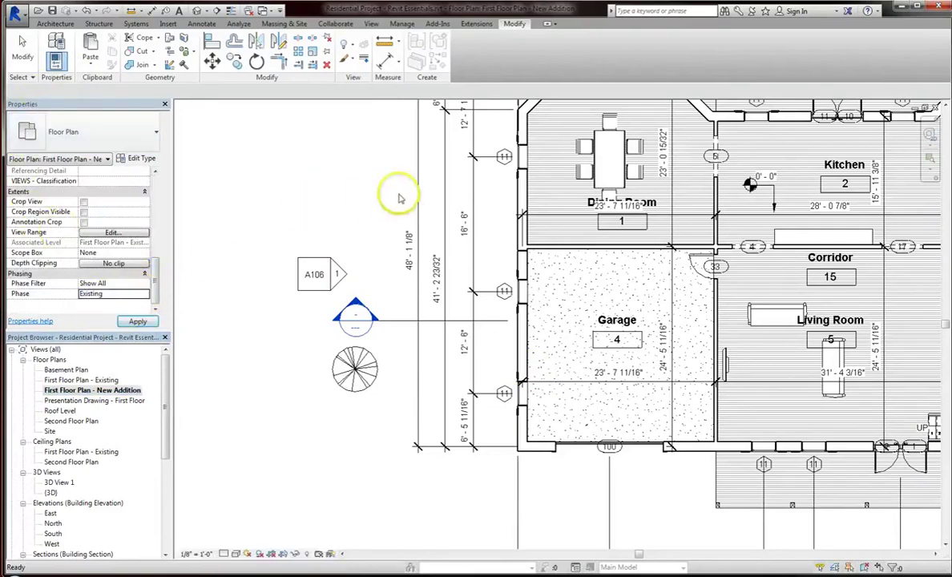
pyautogui.click(145, 294)
pyautogui.click(120, 314)
pyautogui.click(136, 321)
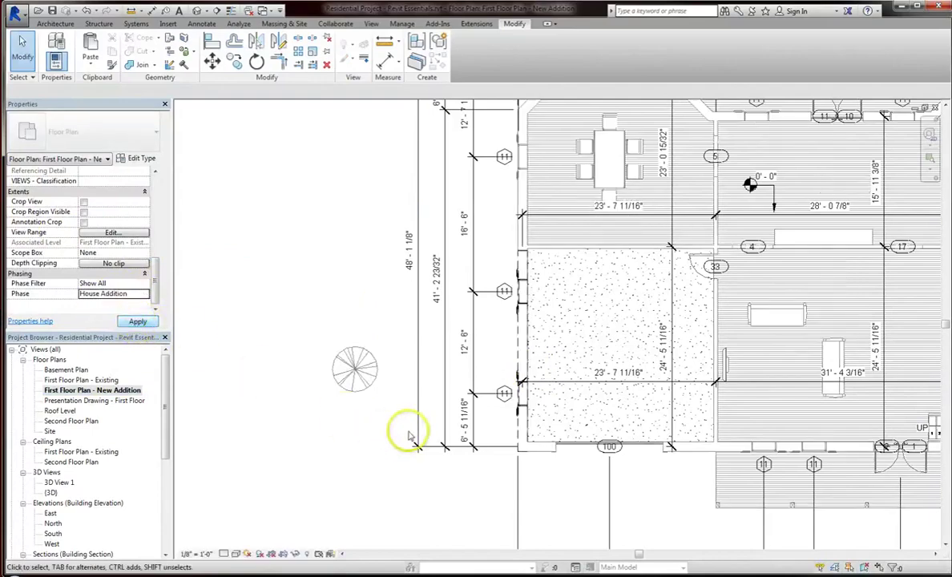
# - Set the phase filter of the First Floor Plan - New Addition view to Show Complete
pyautogui.scroll(2, 642, 410)
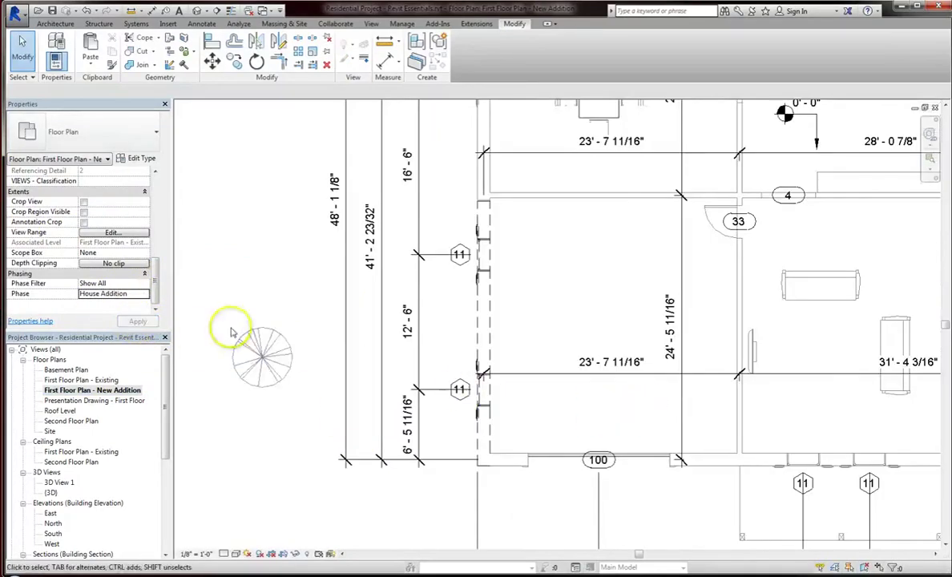
pyautogui.click(145, 285)
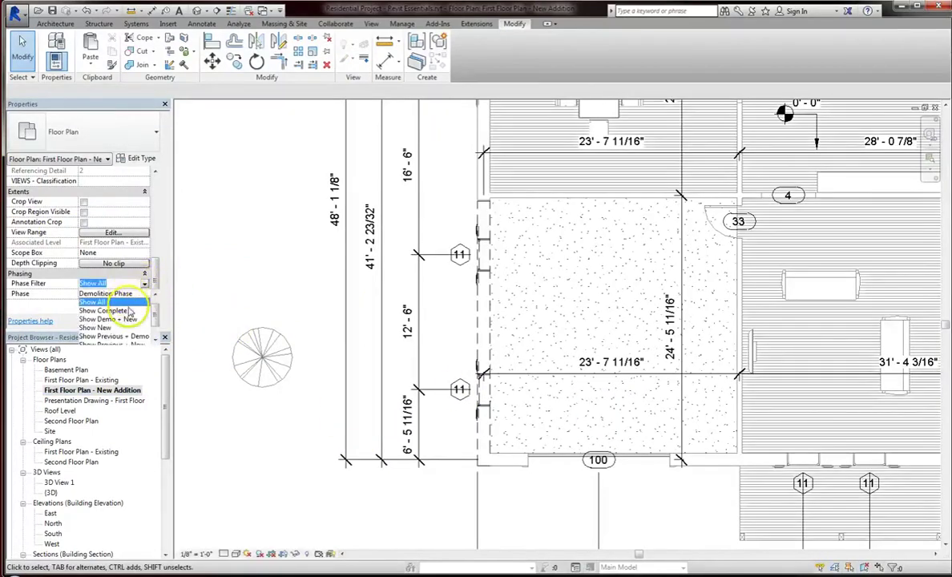
pyautogui.click(129, 312)
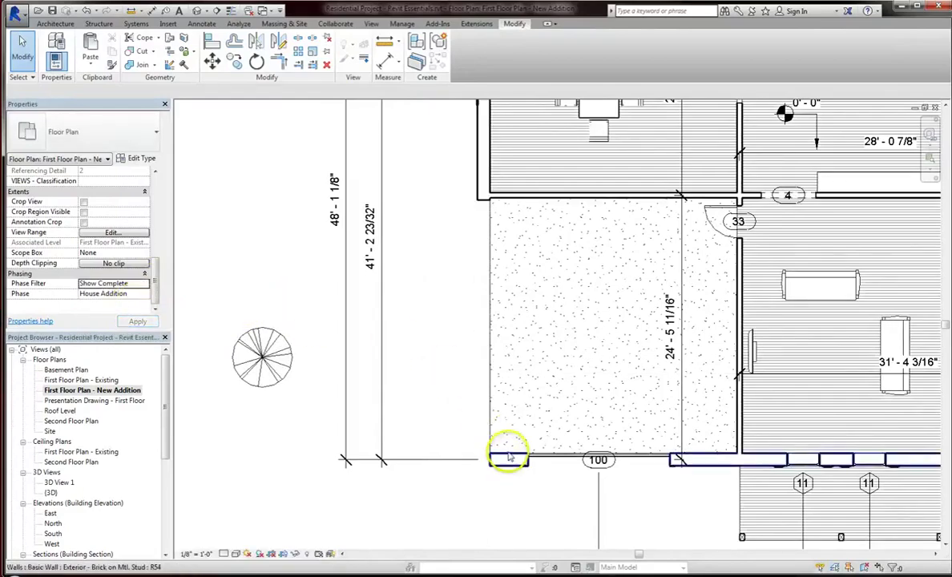
# - Align the cut end of the dining room's west exterior wall with the garage-side face of the partition wall
pyautogui.scroll(-2, 508, 457)
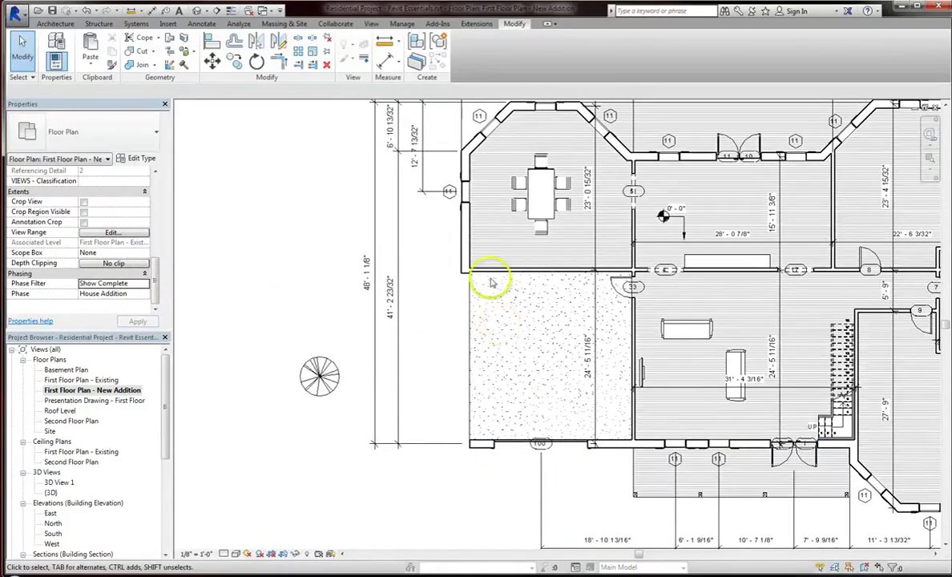
pyautogui.press('a')
pyautogui.press('l')
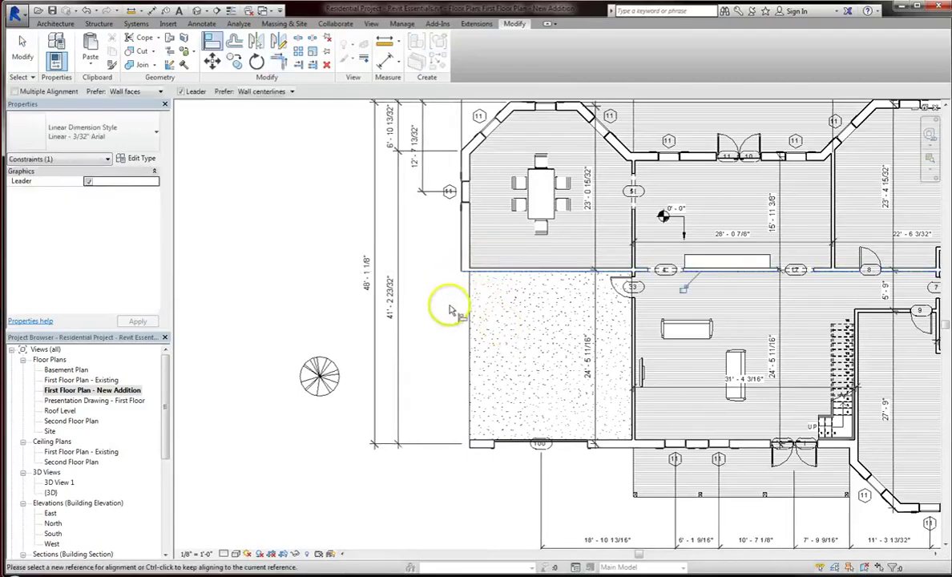
# - Draw an Exterior - Brick on Mtl. Stud wall about 18' long west of the house, ending at the dining room west wall's south end
pyautogui.press('Escape')
pyautogui.press('Escape')
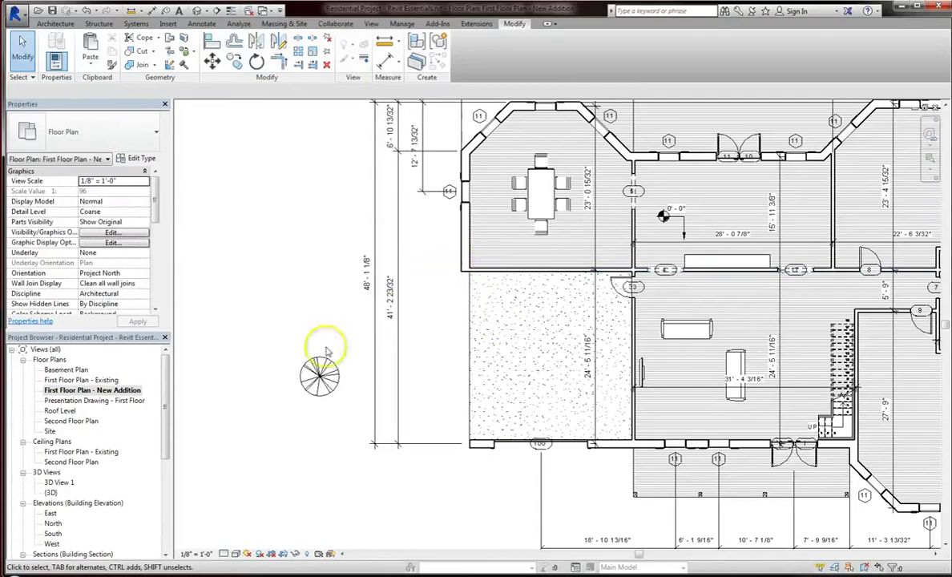
pyautogui.click(464, 239)
pyautogui.rightClick(462, 244)
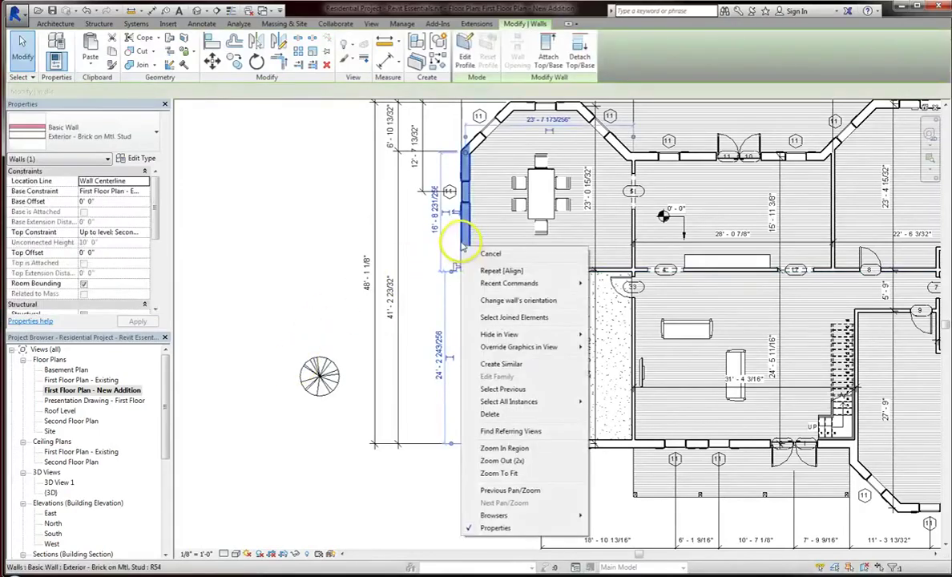
pyautogui.click(545, 364)
pyautogui.click(337, 270)
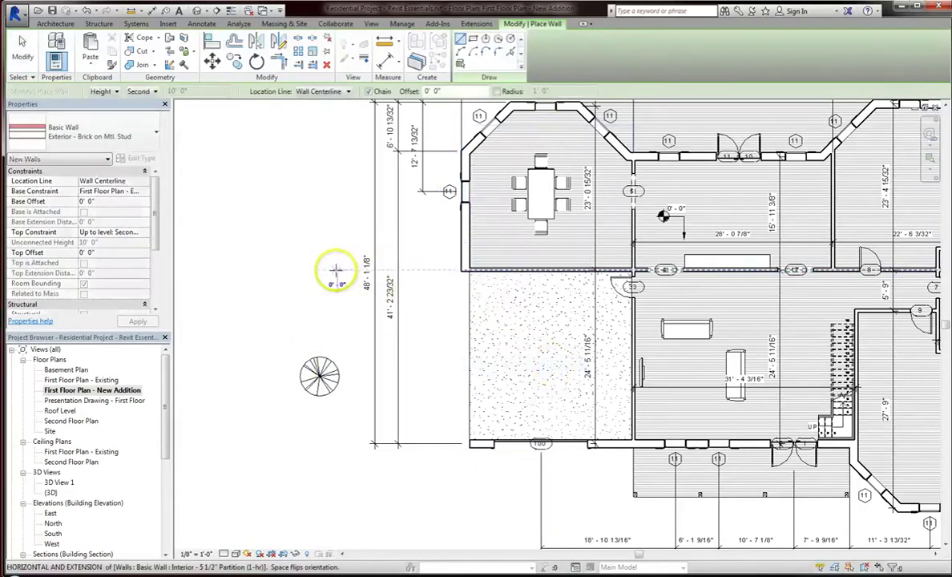
pyautogui.click(461, 269)
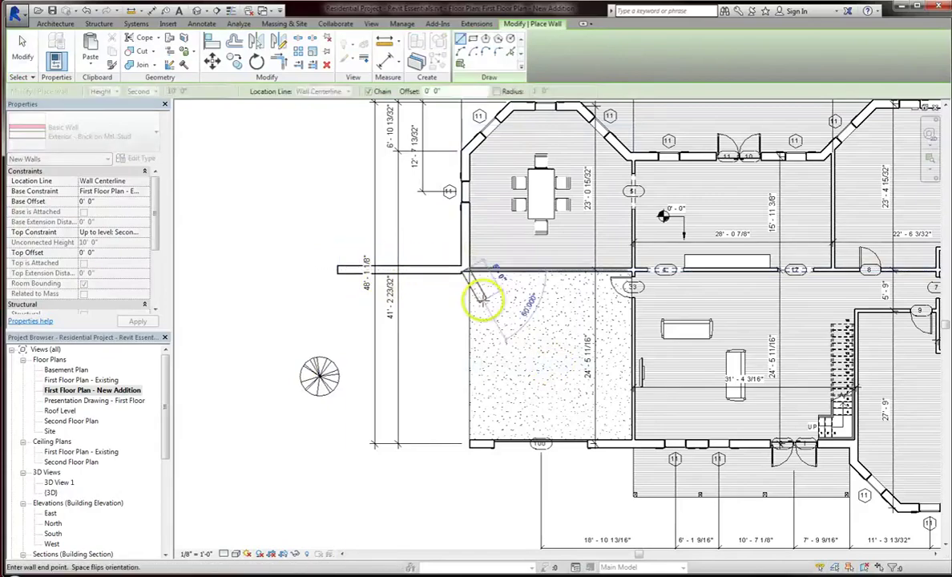
pyautogui.press('Escape')
pyautogui.press('Escape')
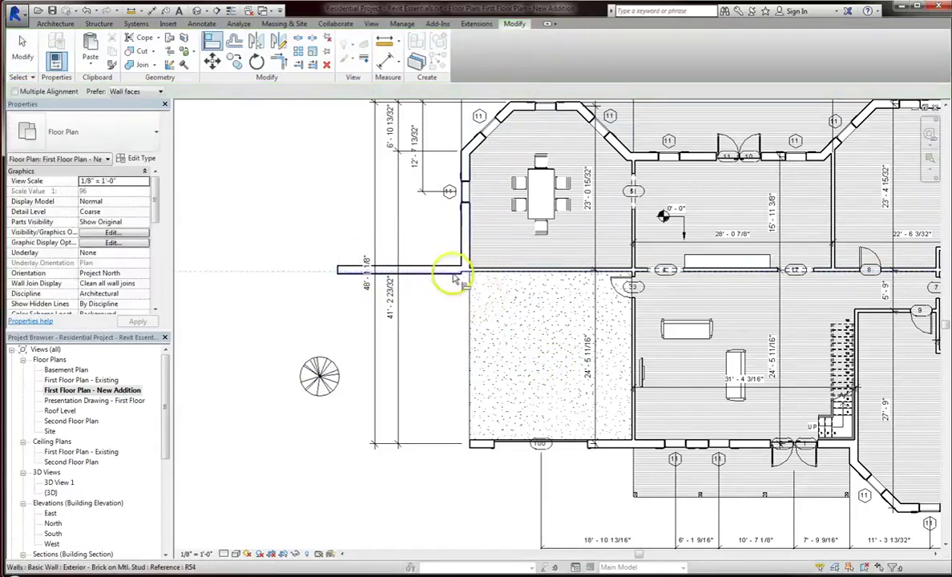
# - Align the new wall's south face with the garage-side face of the partition wall and check the new wall's phasing properties
pyautogui.click(424, 266)
pyautogui.press('Escape')
pyautogui.click(431, 268)
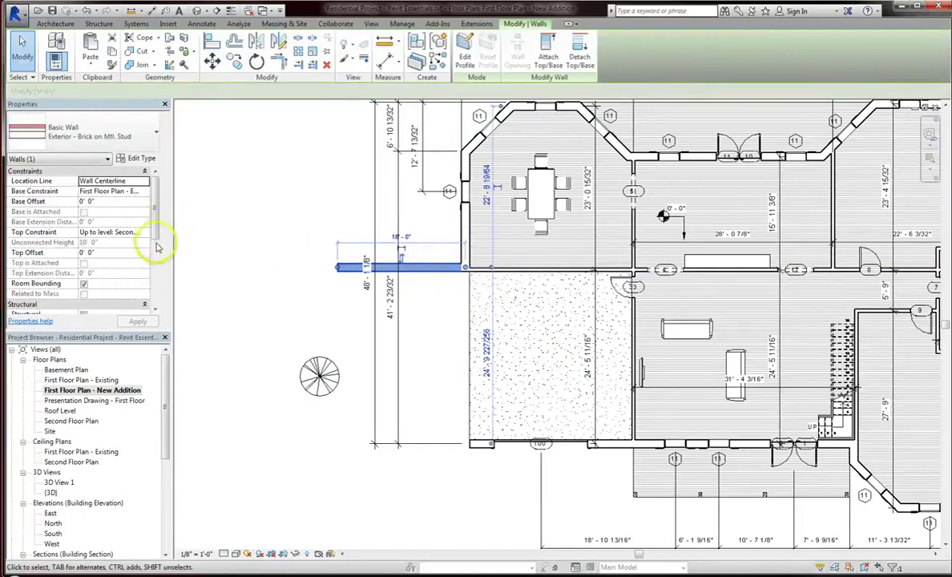
pyautogui.click(157, 249)
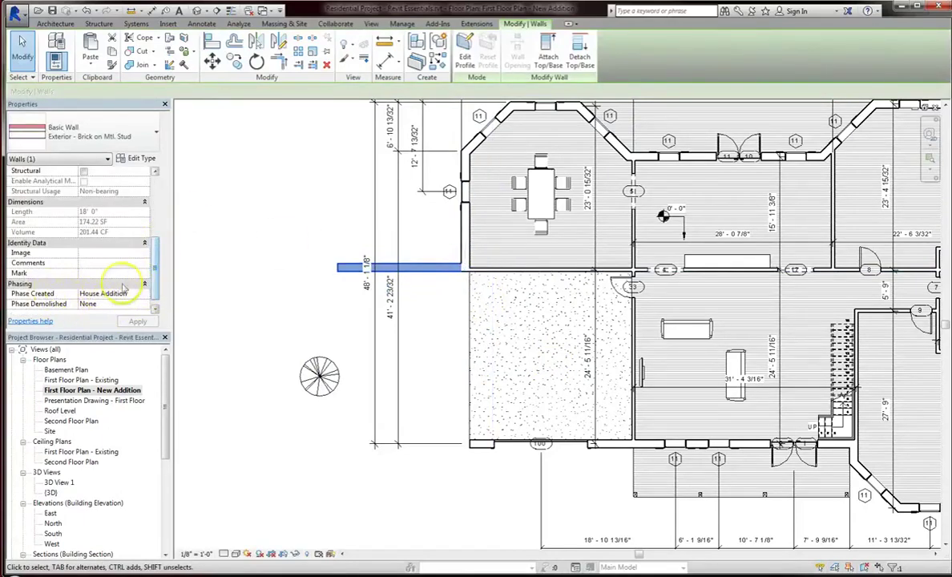
pyautogui.click(320, 276)
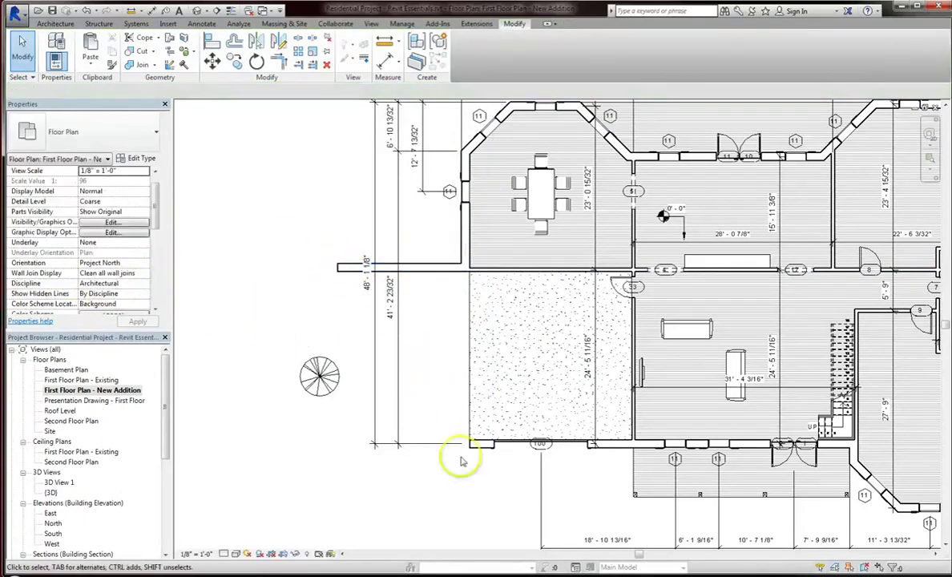
# - Start a new brick wall at the garage and set the plan view's detail level to Fine
pyautogui.press('w')
pyautogui.press('a')
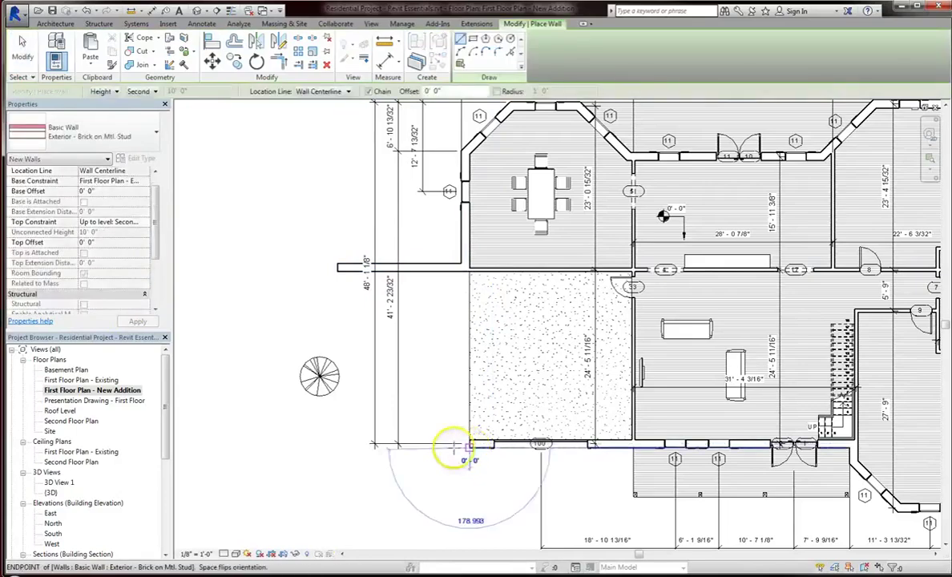
pyautogui.press('Escape')
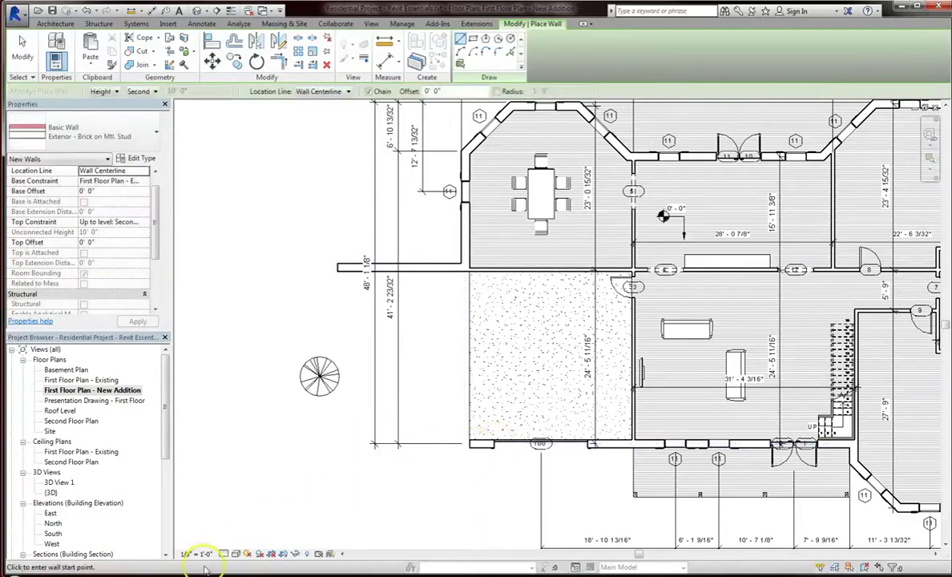
pyautogui.click(220, 499)
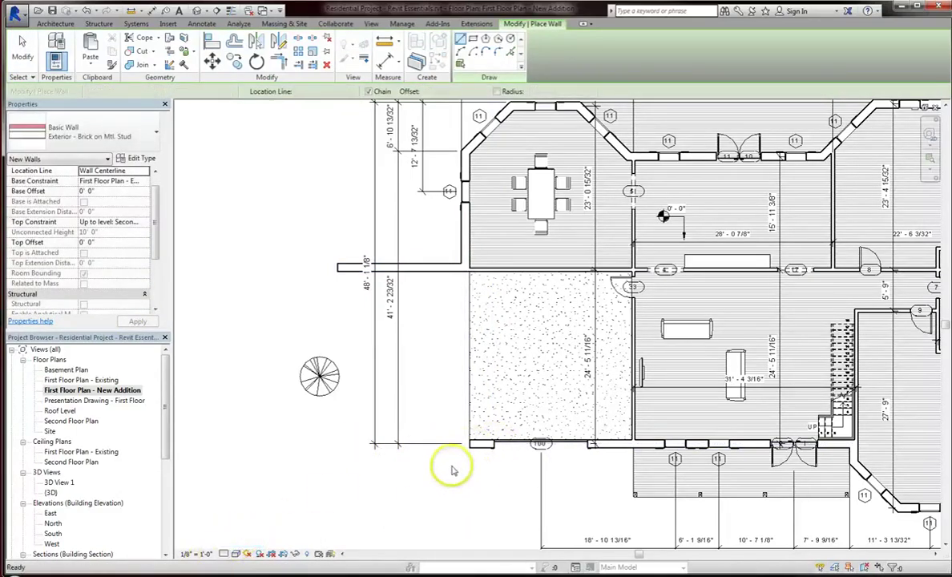
# - Draw brick walls about 20' 1" west from the garage front wall's end and north to the new north wall, trimming those two into a corner
pyautogui.scroll(3, 488, 456)
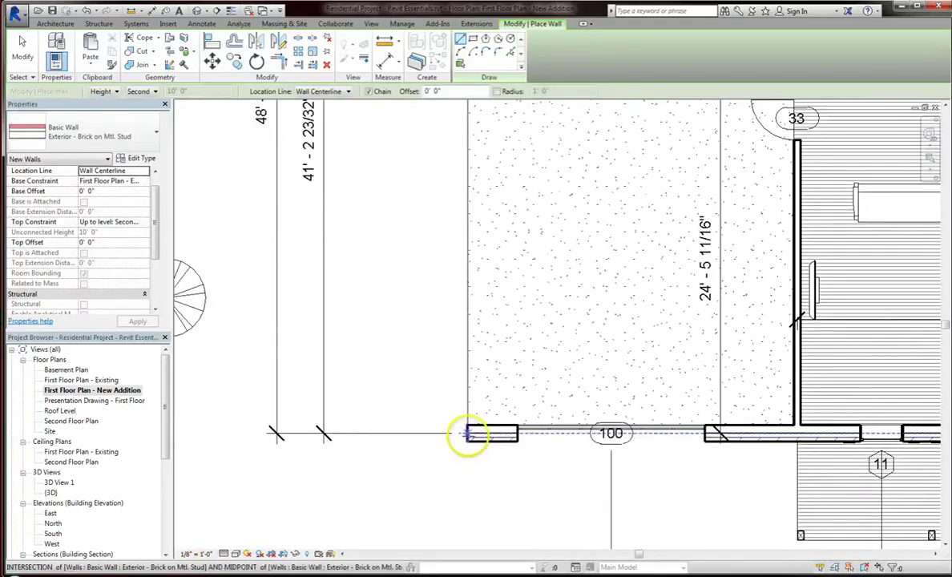
pyautogui.click(469, 434)
pyautogui.moveTo(350, 466); pyautogui.dragTo(495, 492, button='middle')
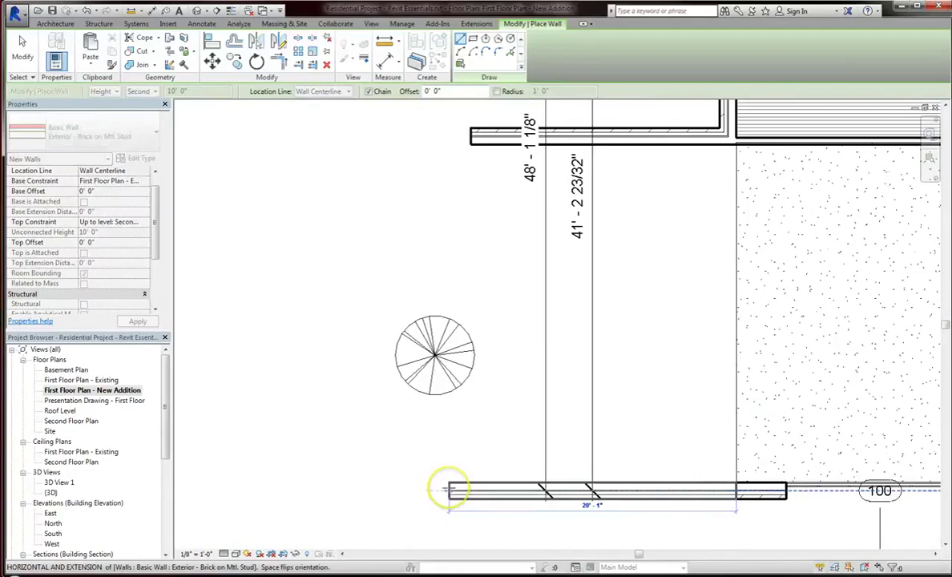
pyautogui.click(448, 489)
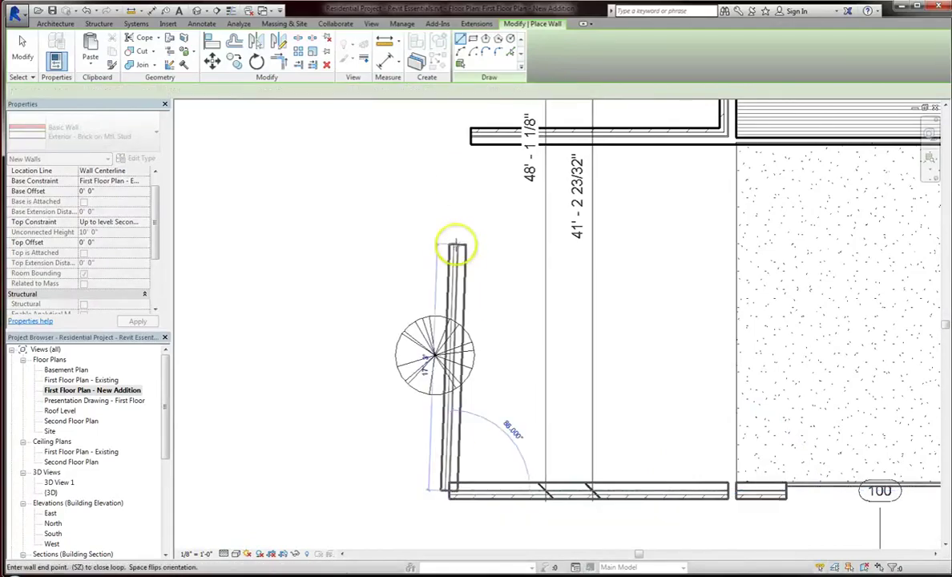
pyautogui.click(450, 140)
pyautogui.press('Escape')
pyautogui.press('Escape')
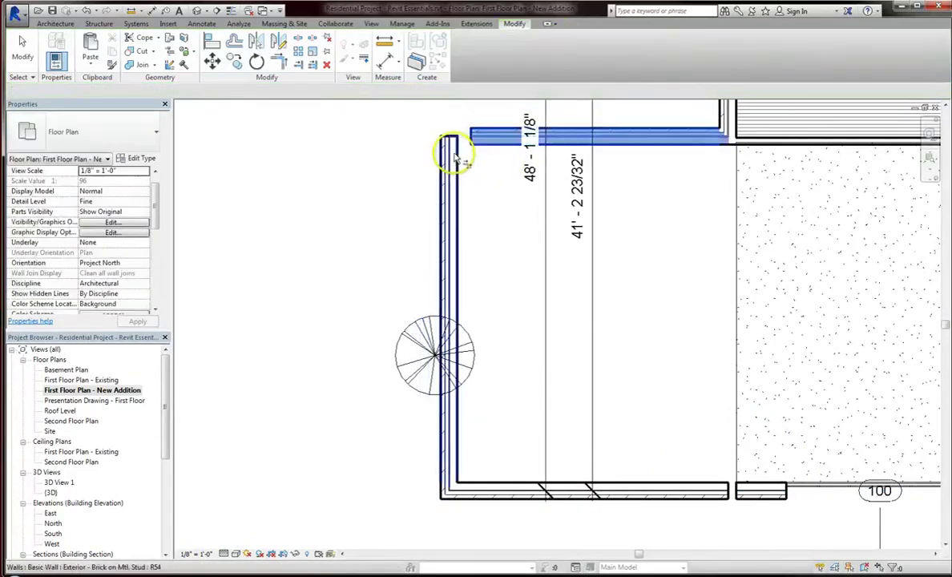
# - Move the Kousa Dogwood tree outside the addition, about 5' 10" west of the new west wall
pyautogui.click(468, 341)
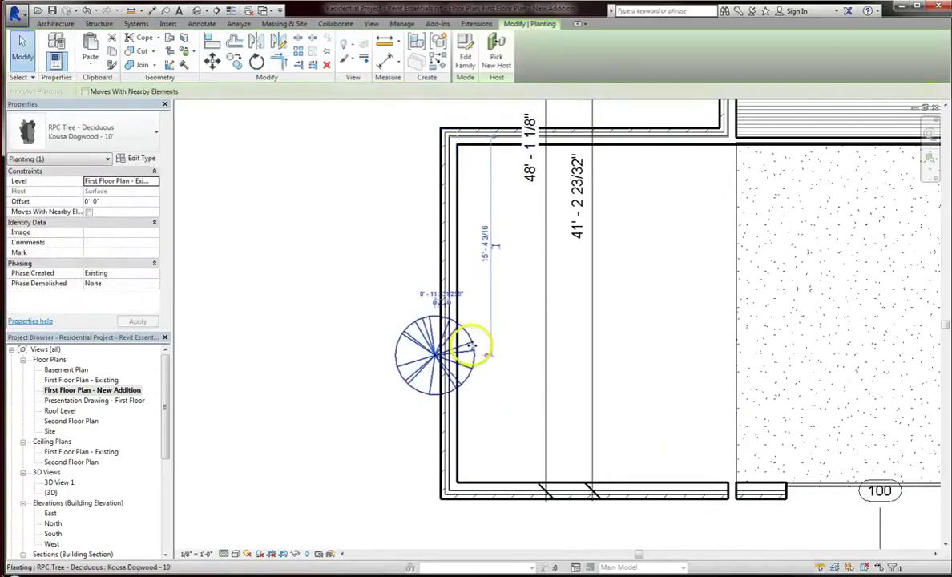
pyautogui.moveTo(468, 342); pyautogui.dragTo(391, 317)
pyautogui.scroll(-3, 344, 312)
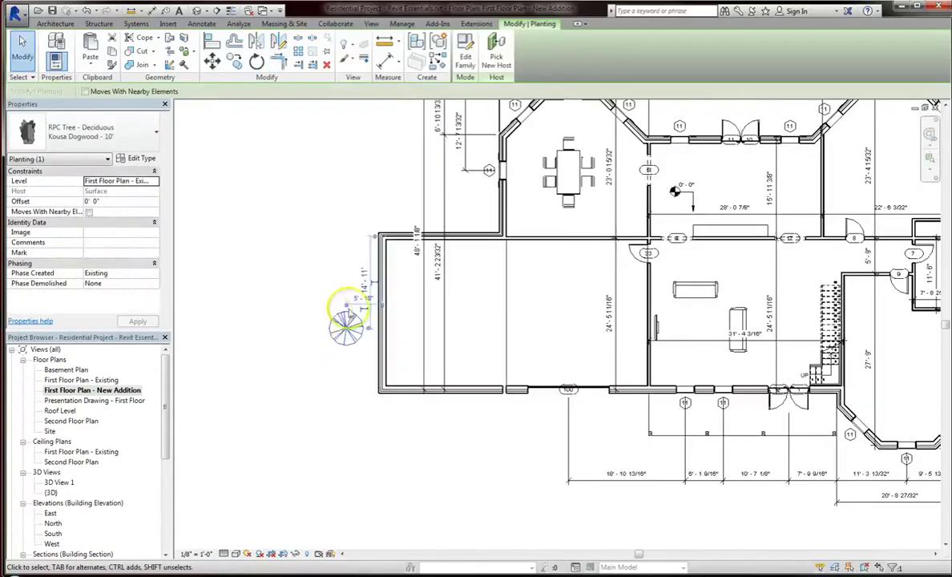
pyautogui.press('Escape')
# - Extend the new south wall's east end to meet the existing garage front wall and place a matching garage door in the new wall
pyautogui.click(508, 415)
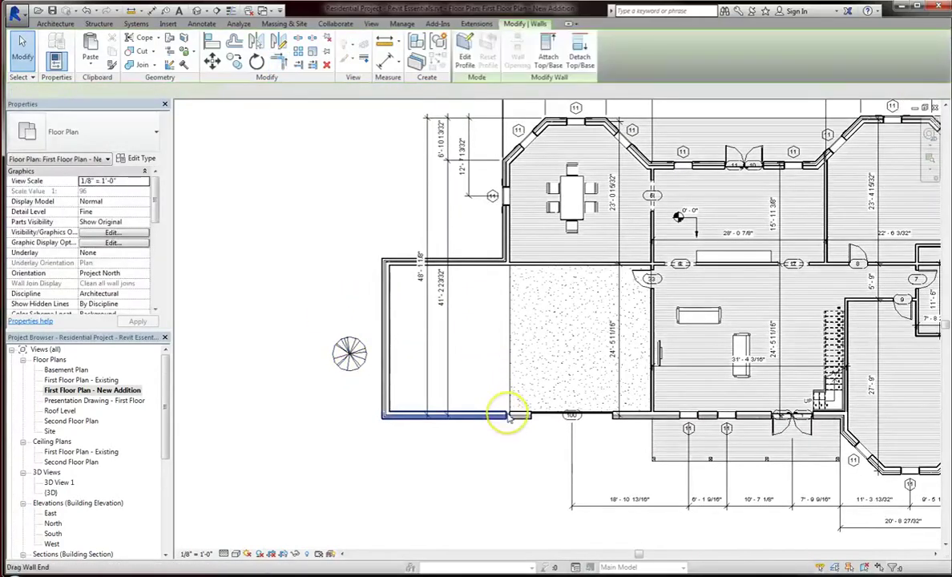
pyautogui.scroll(5, 508, 415)
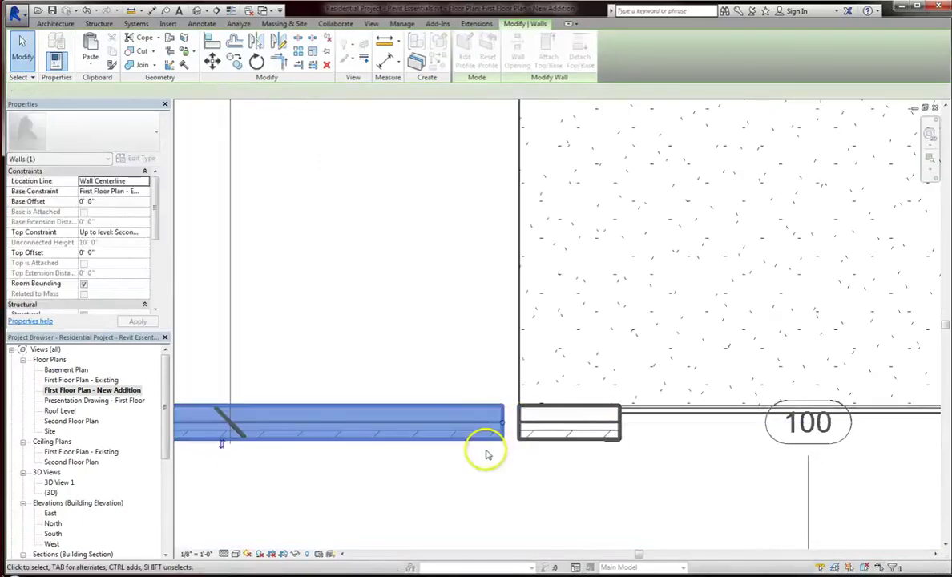
pyautogui.moveTo(501, 422); pyautogui.dragTo(429, 425)
pyautogui.press('Escape')
pyautogui.scroll(-6, 548, 395)
pyautogui.click(435, 430)
pyautogui.press('Escape')
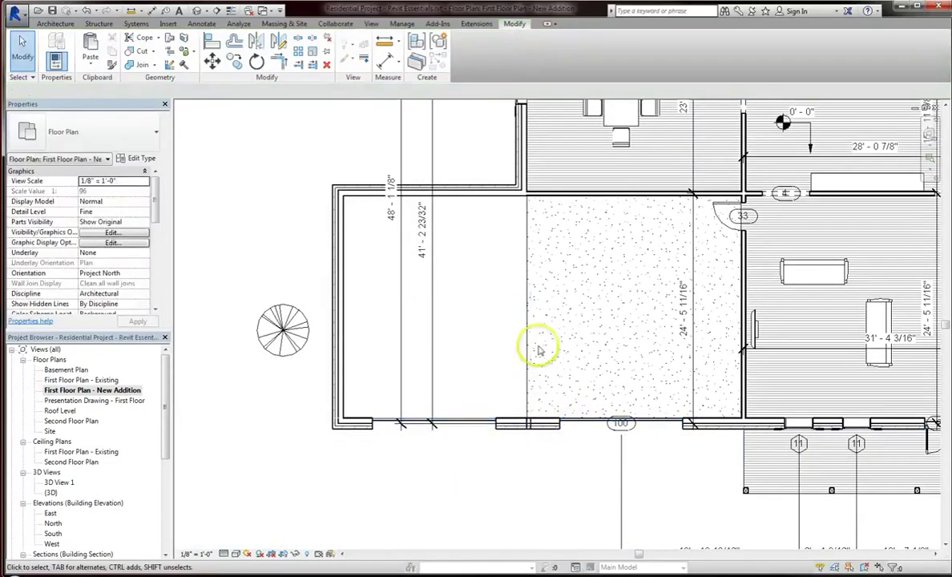
# - Try demolishing the existing garage floor by assigning it the House Addition demolition phase
pyautogui.click(528, 353)
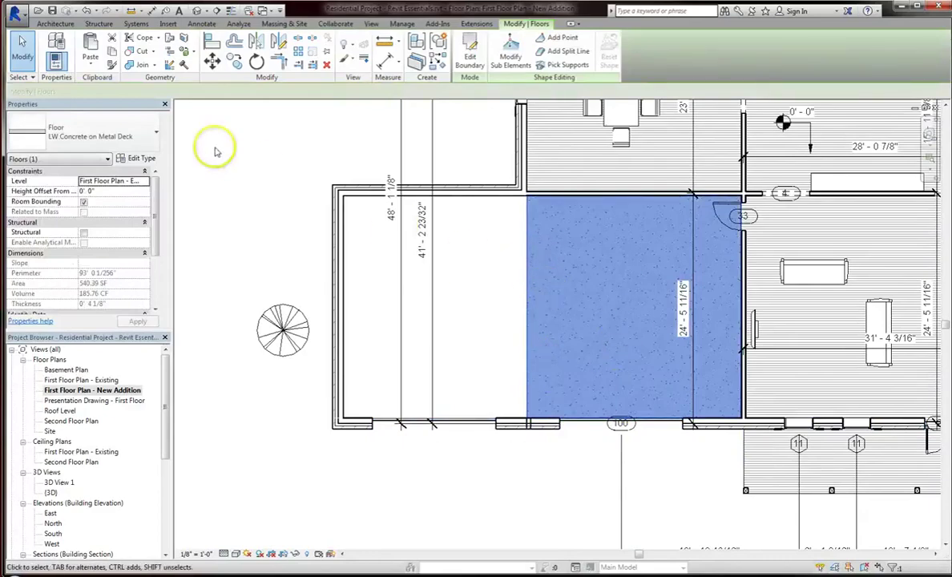
pyautogui.moveTo(159, 241); pyautogui.dragTo(155, 296)
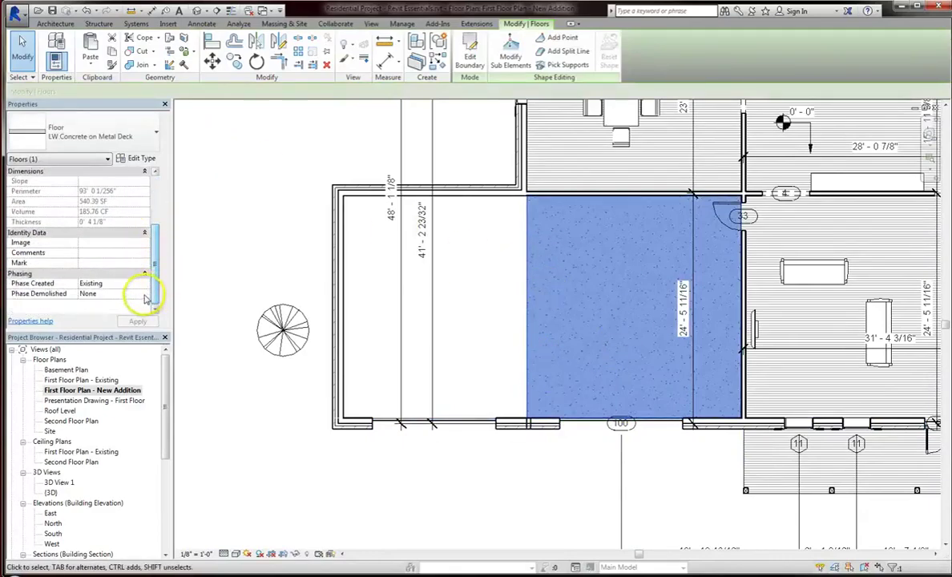
pyautogui.click(144, 294)
pyautogui.click(102, 312)
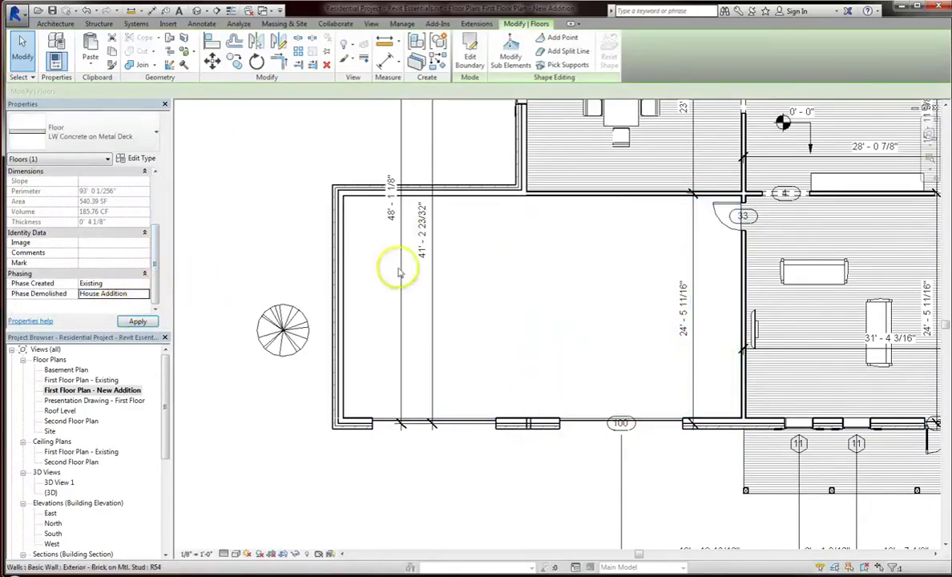
pyautogui.click(473, 273)
pyautogui.click(51, 23)
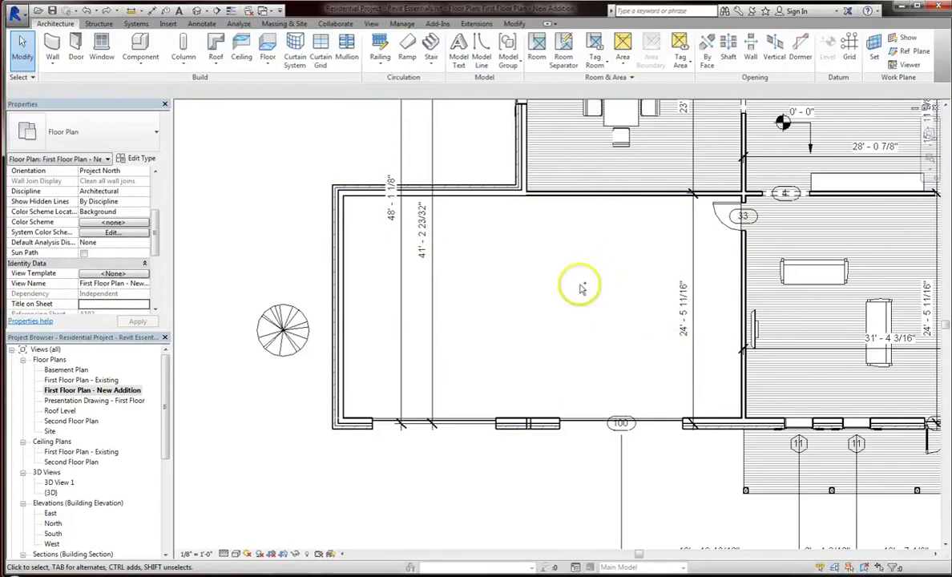
# - Set the existing garage concrete floor's Phase Demolished to House Addition and apply the change
pyautogui.click(529, 289)
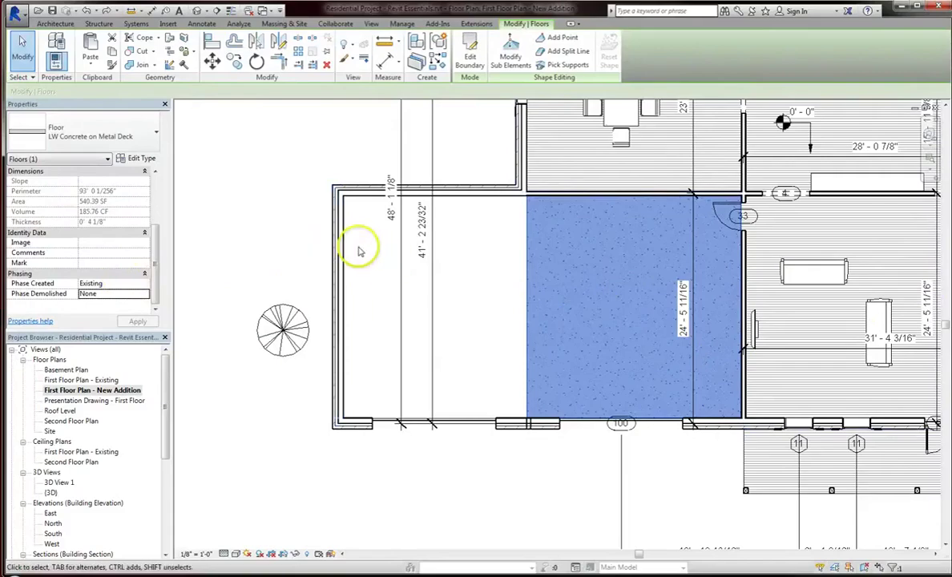
pyautogui.click(146, 295)
pyautogui.click(112, 314)
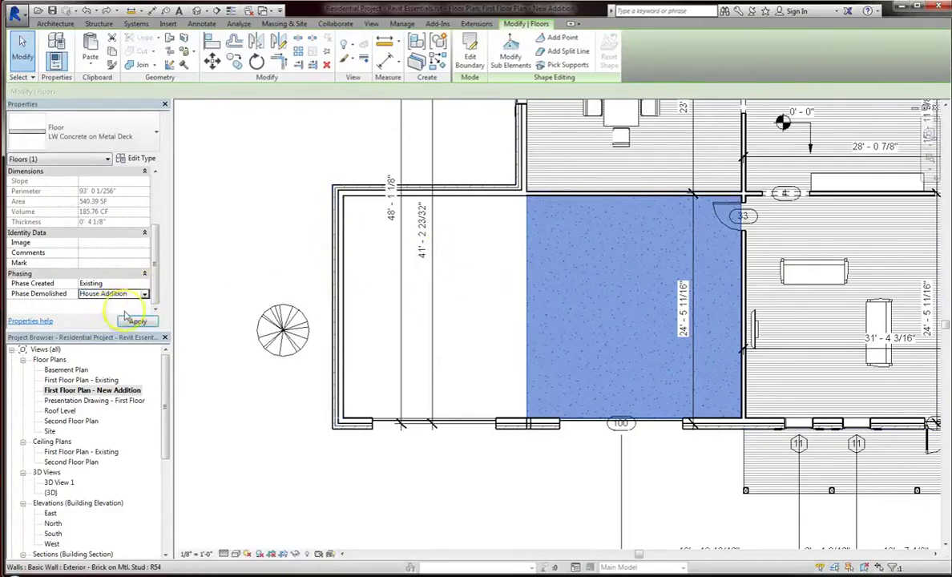
pyautogui.click(137, 322)
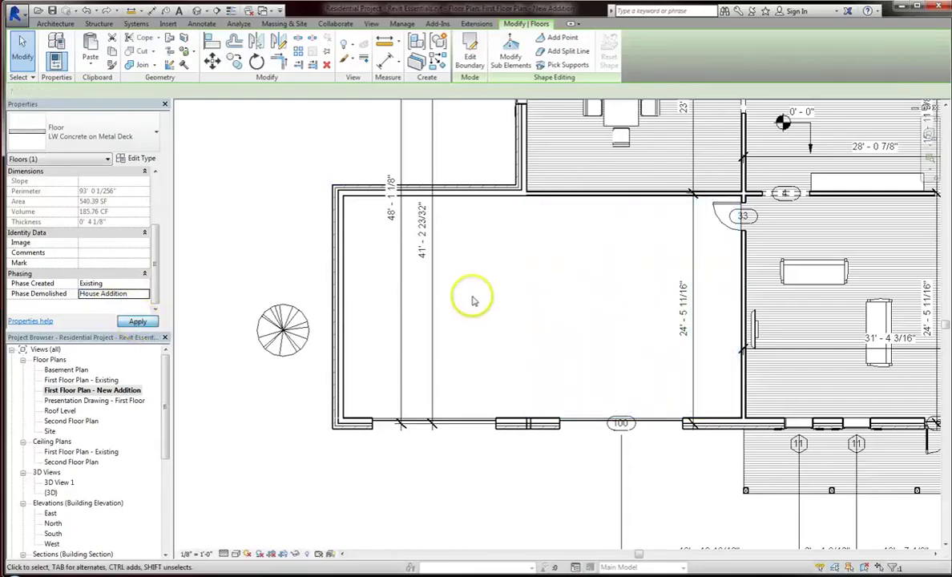
pyautogui.click(472, 298)
# - Create a rectangular LW Concrete on Metal Deck floor covering the whole enlarged garage between its inner wall faces, without attaching walls to its bottom
pyautogui.click(267, 44)
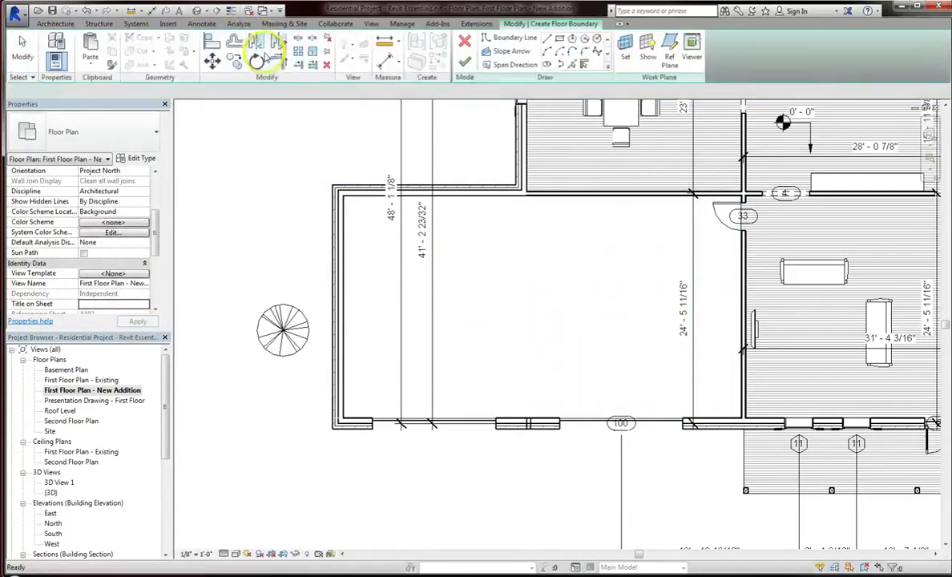
pyautogui.click(561, 39)
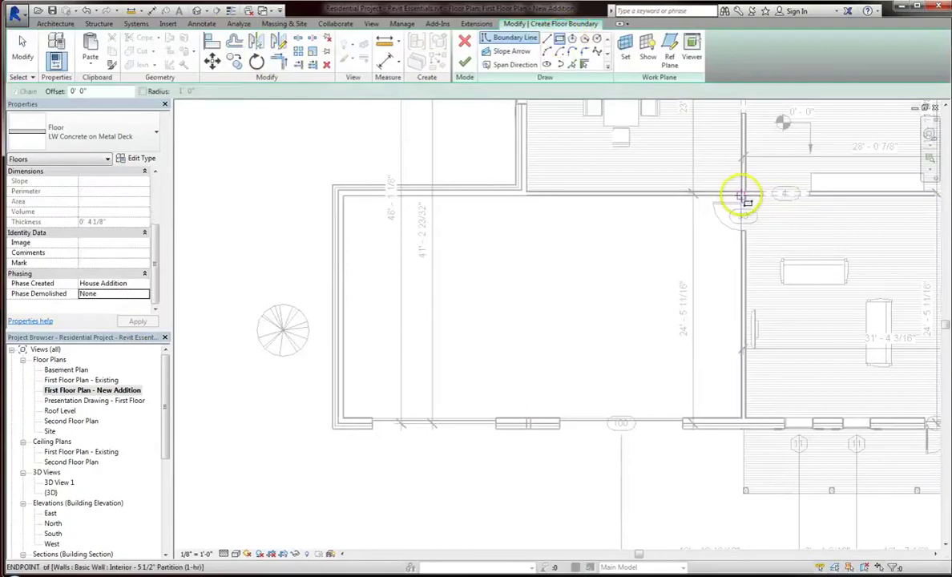
pyautogui.click(741, 195)
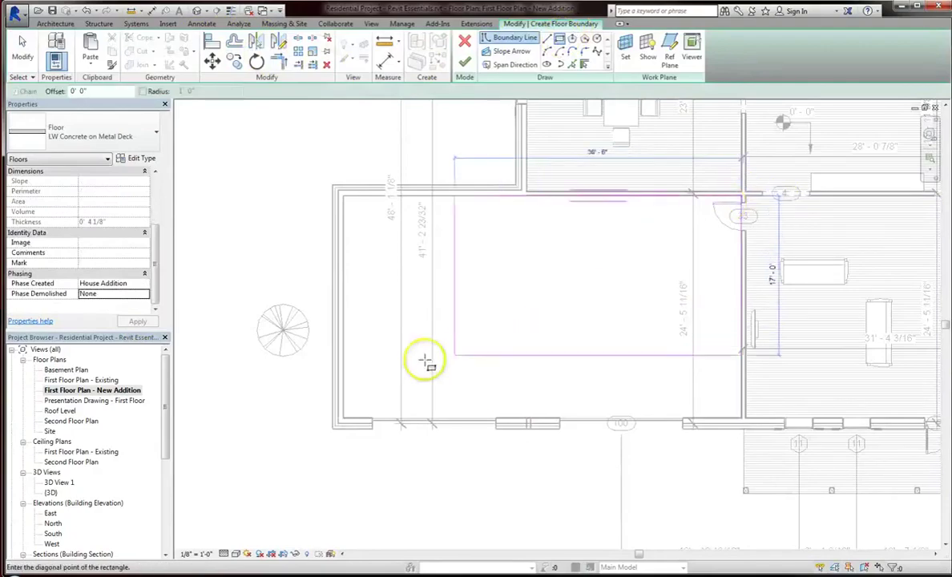
pyautogui.click(351, 422)
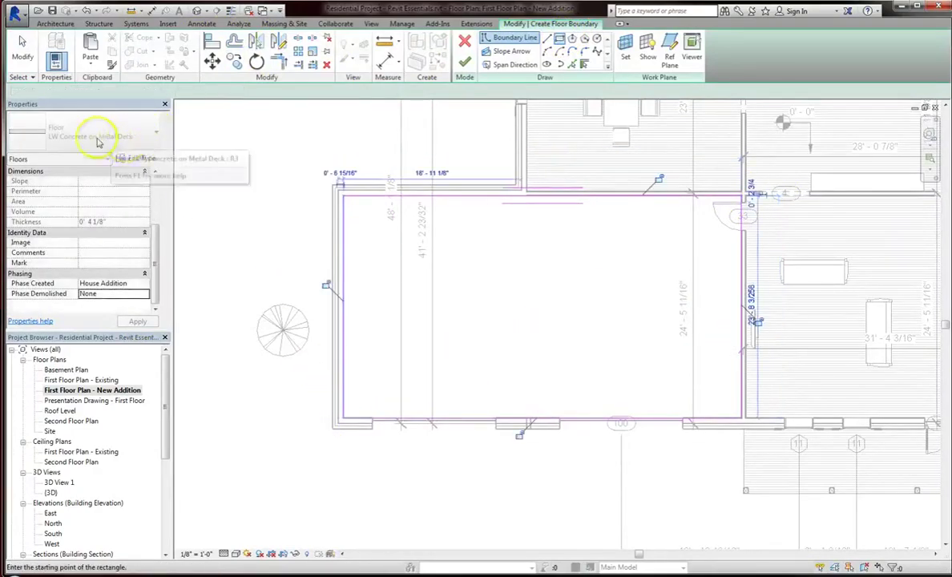
pyautogui.click(464, 62)
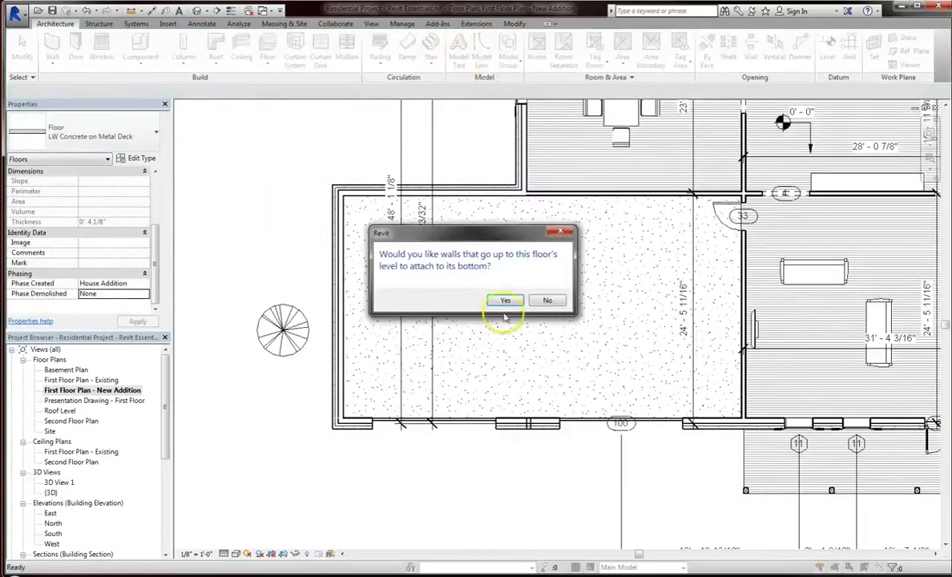
pyautogui.click(547, 299)
pyautogui.click(251, 223)
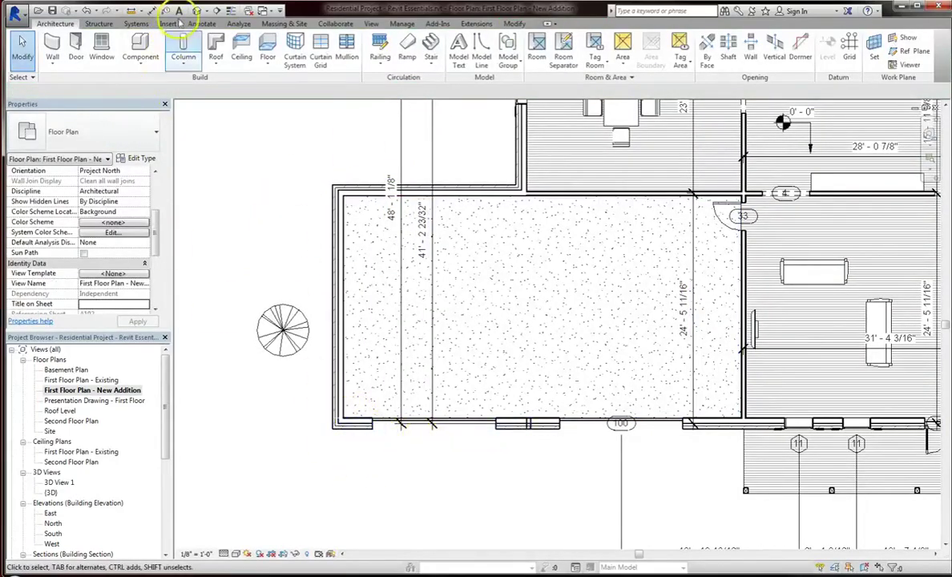
# - Open the default 3D view and show the house from its garage side
pyautogui.click(196, 11)
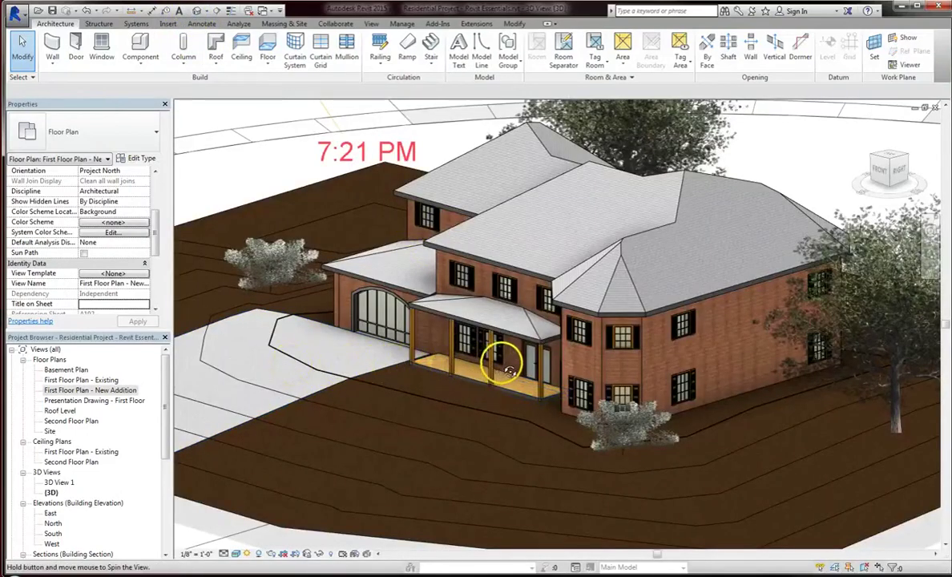
pyautogui.keyDown('shift'); pyautogui.moveTo(510, 371); pyautogui.dragTo(503, 362, button='middle'); pyautogui.keyUp('shift')
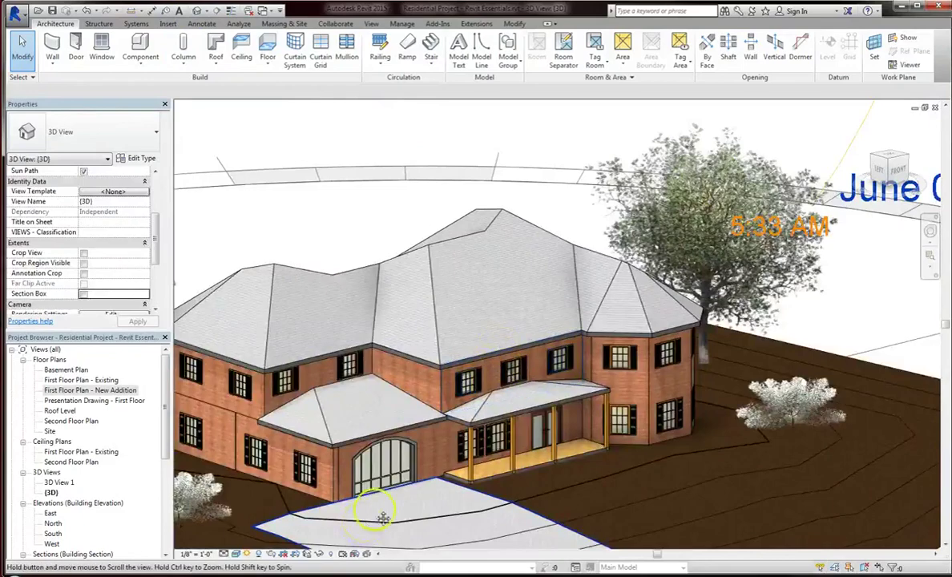
pyautogui.keyDown('shift'); pyautogui.moveTo(469, 437); pyautogui.dragTo(429, 228, button='middle'); pyautogui.keyUp('shift')
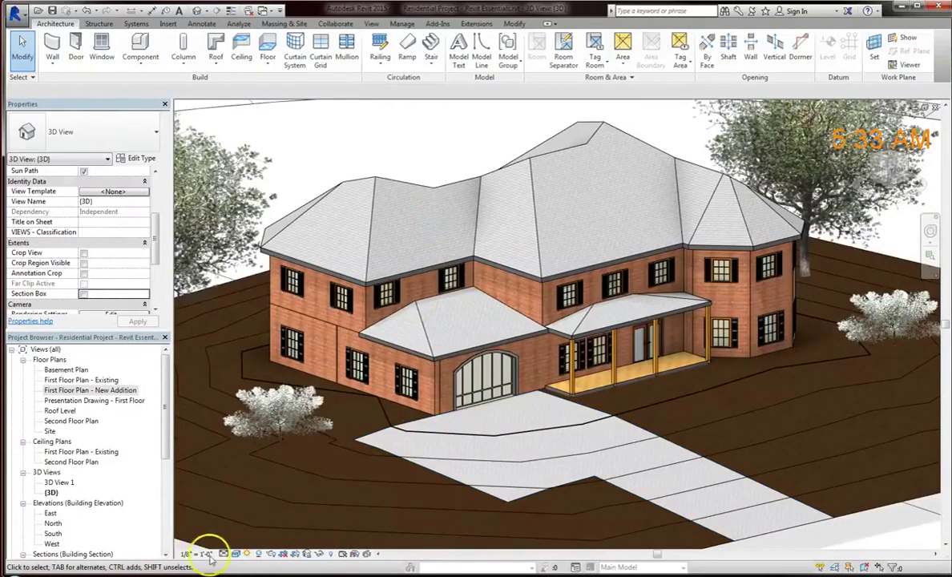
# - Set the 3D view's visual style to Hidden Line and turn off its sun path
pyautogui.click(235, 554)
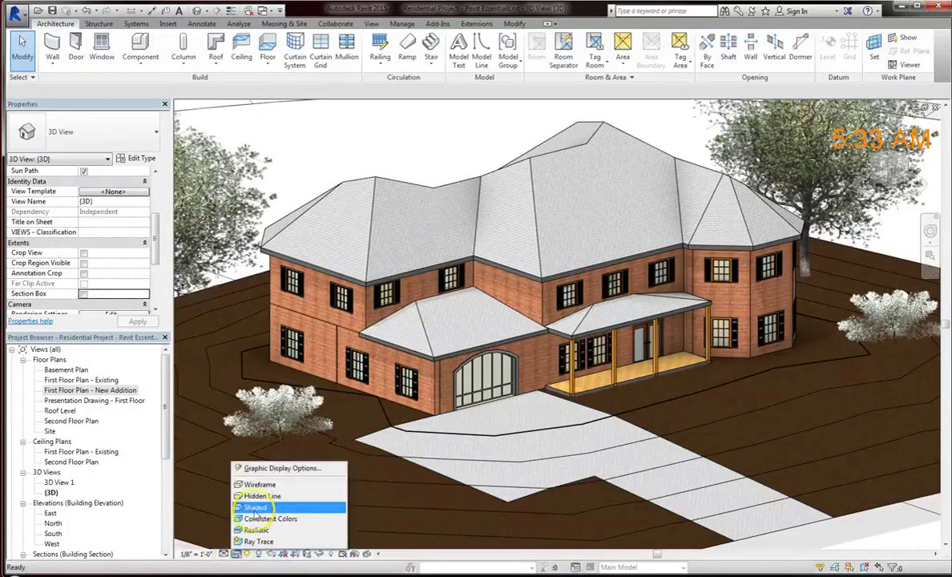
pyautogui.click(260, 496)
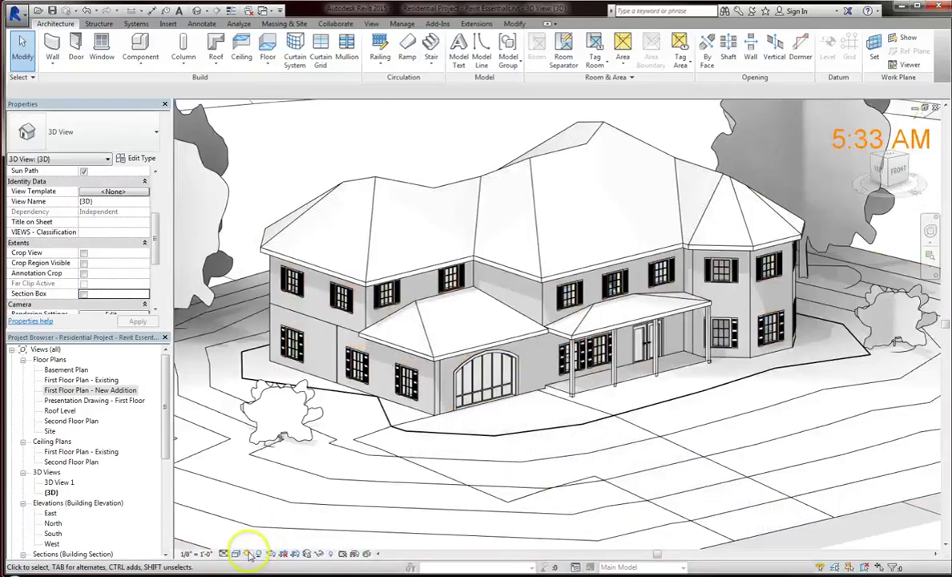
pyautogui.click(248, 554)
pyautogui.click(256, 478)
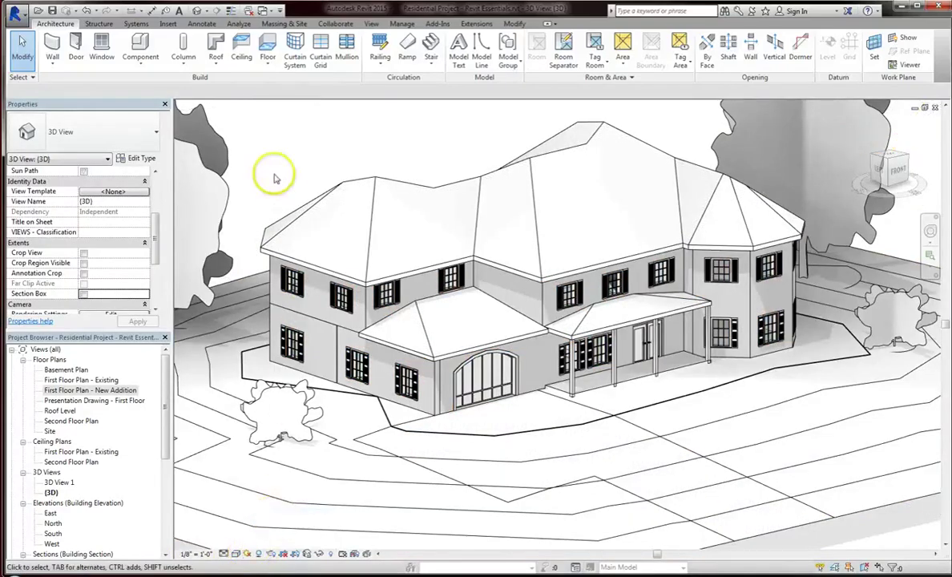
pyautogui.scroll(-3, 417, 429)
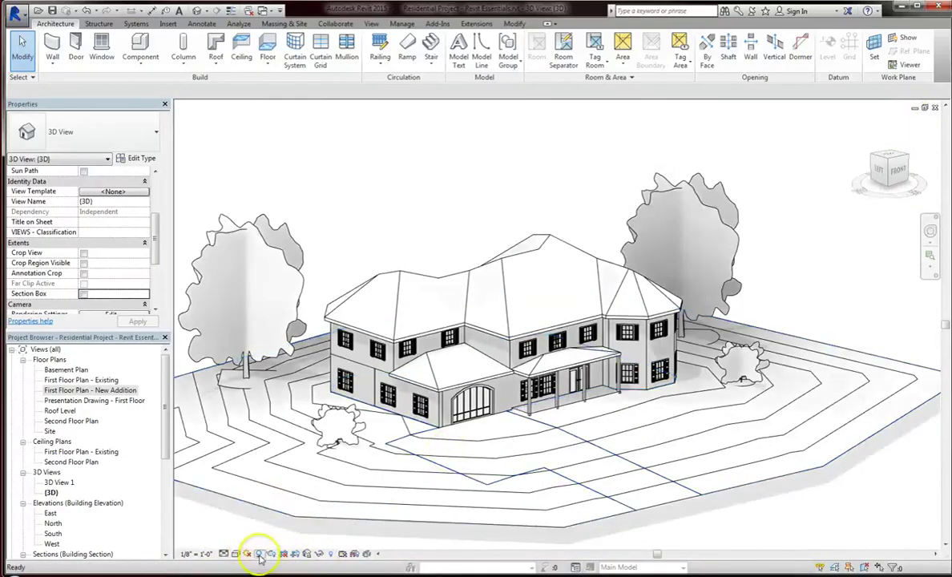
pyautogui.scroll(4, 467, 465)
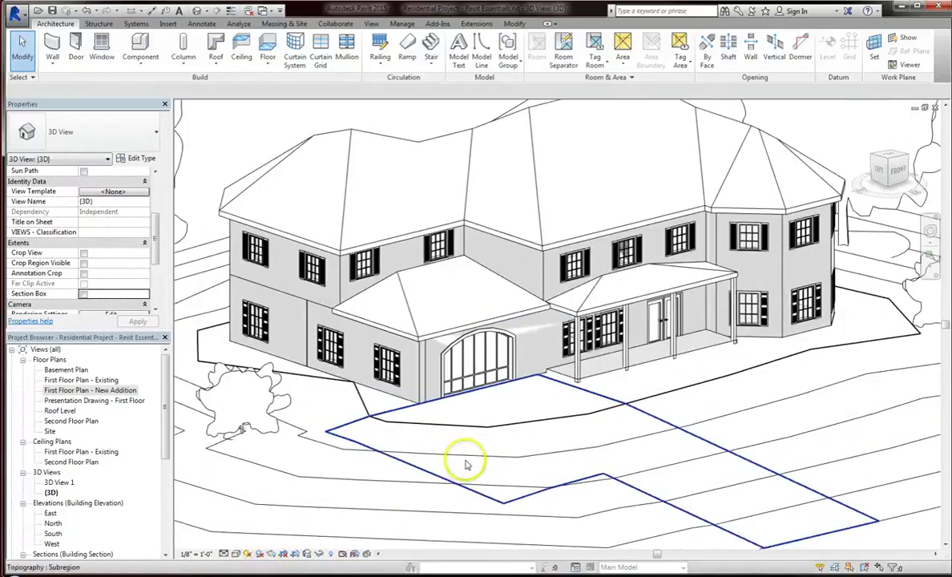
# - Set the 3D view's Phase to House Addition and its Phase Filter to Show Complete
pyautogui.scroll(-3, 148, 296)
pyautogui.click(147, 294)
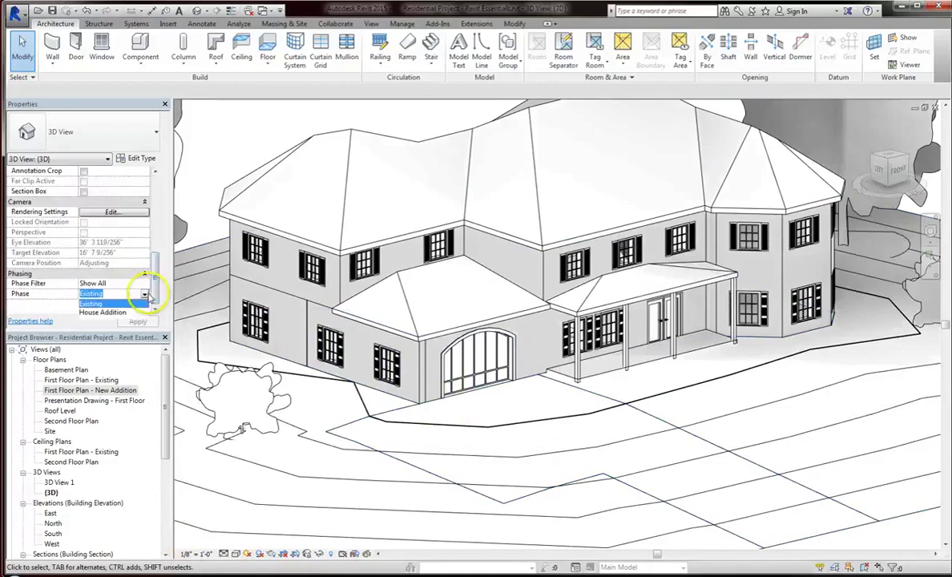
pyautogui.click(124, 307)
pyautogui.click(145, 295)
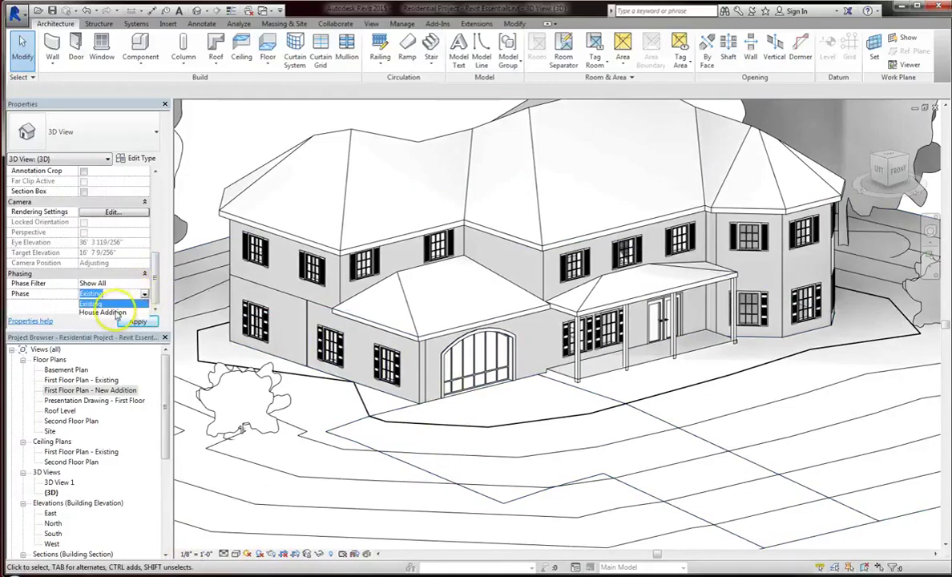
pyautogui.click(116, 312)
pyautogui.click(140, 323)
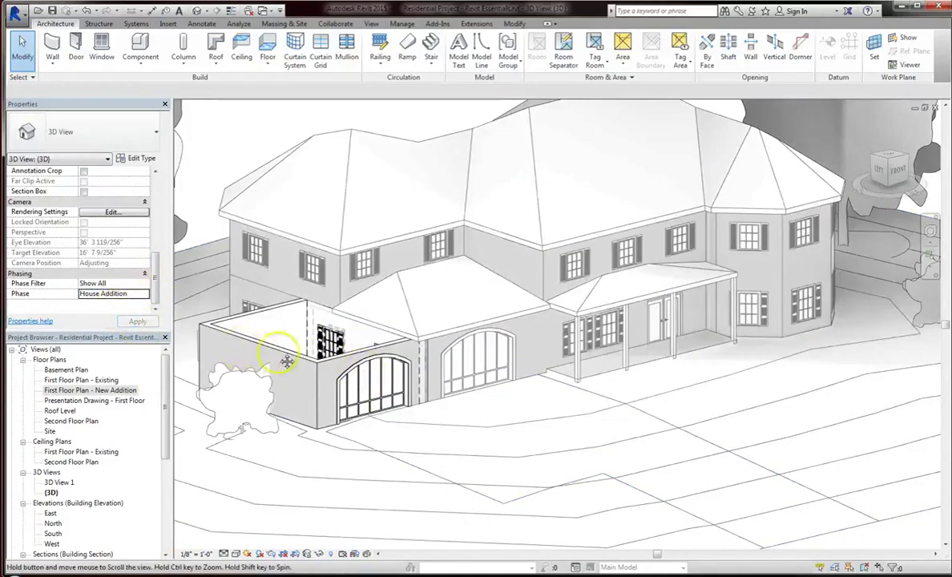
pyautogui.keyDown('shift'); pyautogui.moveTo(365, 373); pyautogui.dragTo(160, 289, button='middle'); pyautogui.keyUp('shift')
pyautogui.click(144, 285)
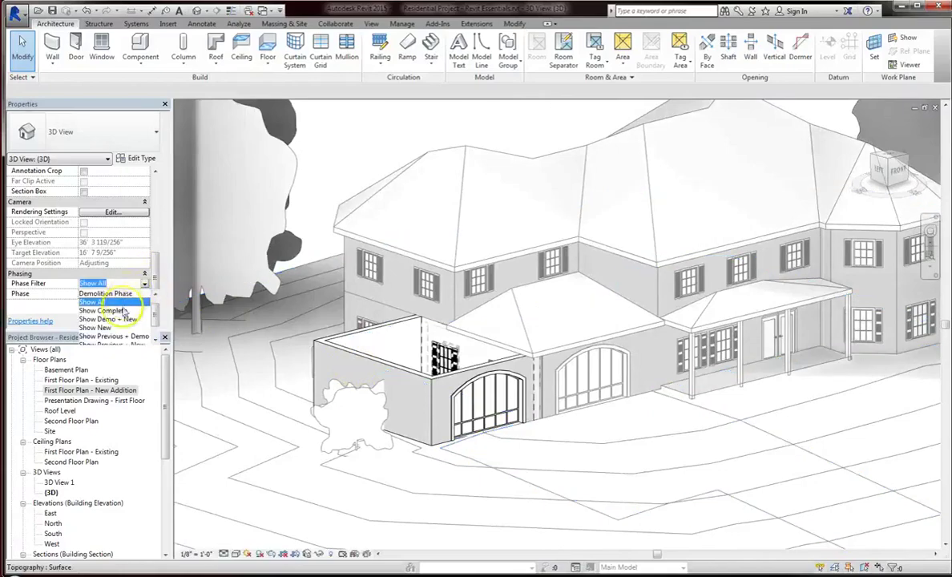
pyautogui.click(112, 303)
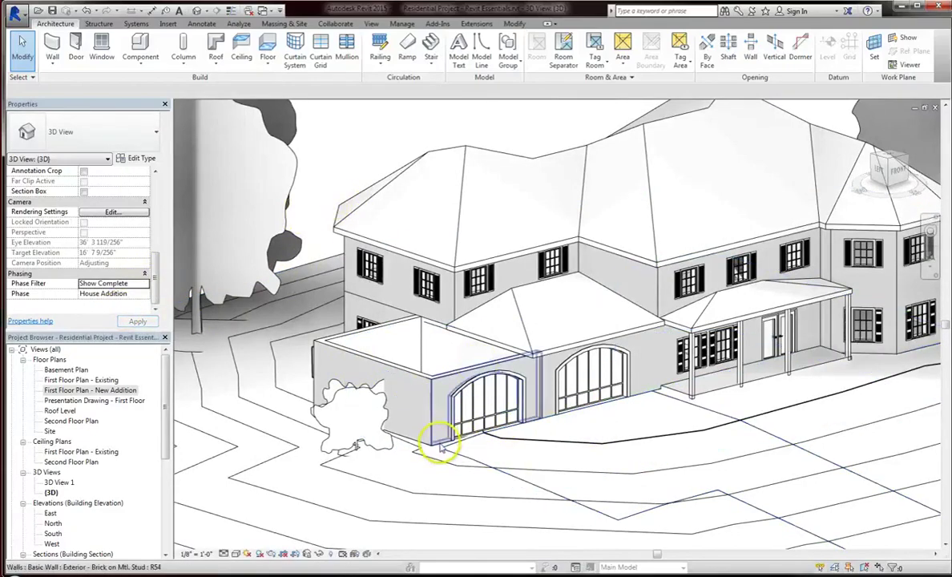
# - Demolish the existing garage roof by setting its Phase Demolished to House Addition
pyautogui.click(523, 332)
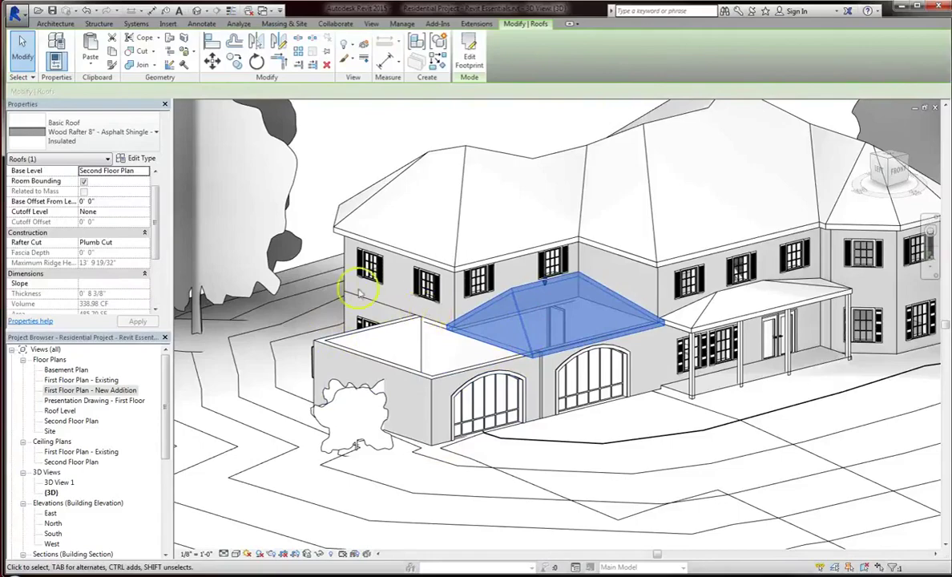
pyautogui.scroll(-3, 152, 294)
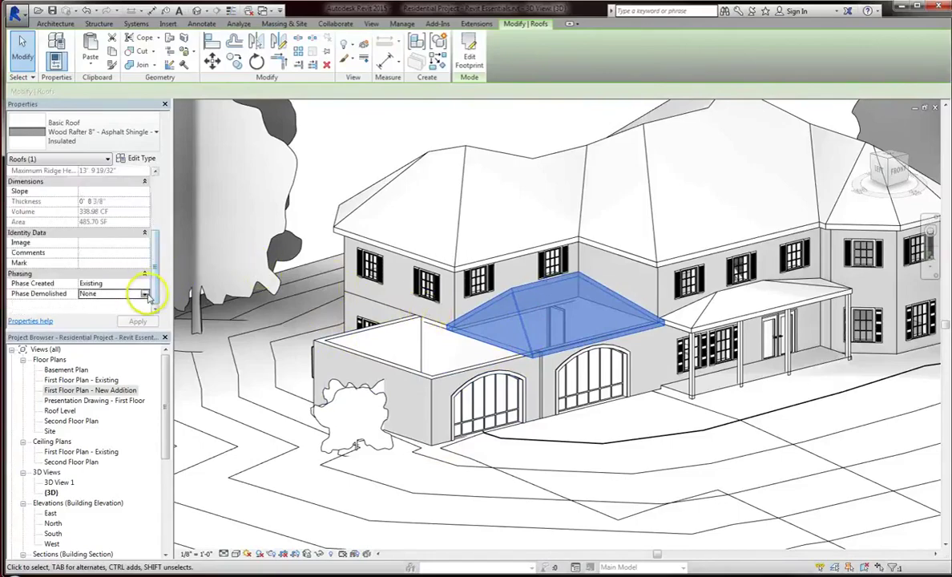
pyautogui.click(146, 295)
pyautogui.click(103, 311)
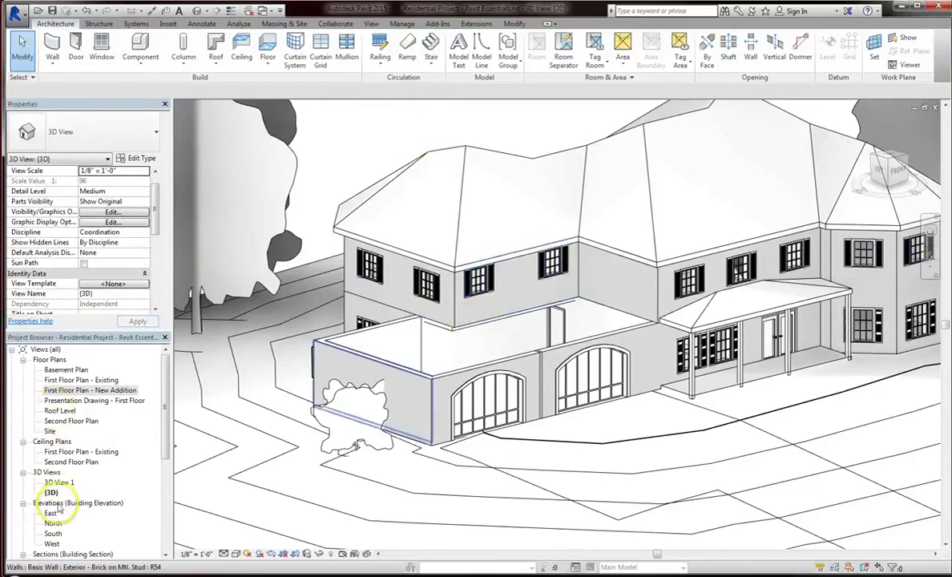
# - In First Floor Plan - New Addition, start a footprint roof with a 2' 0" overhang and pick the garage addition's north, west and south walls as boundaries
pyautogui.doubleClick(82, 389)
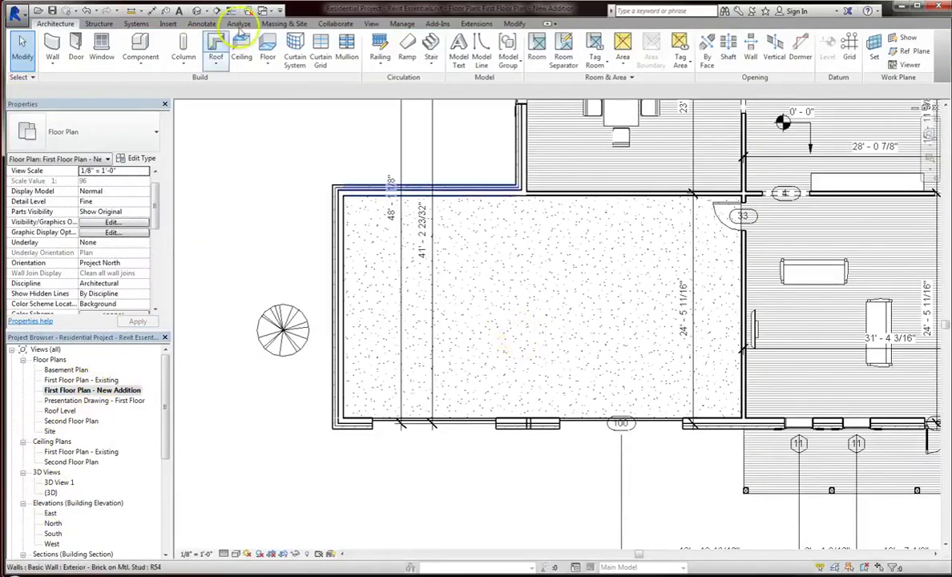
pyautogui.click(218, 44)
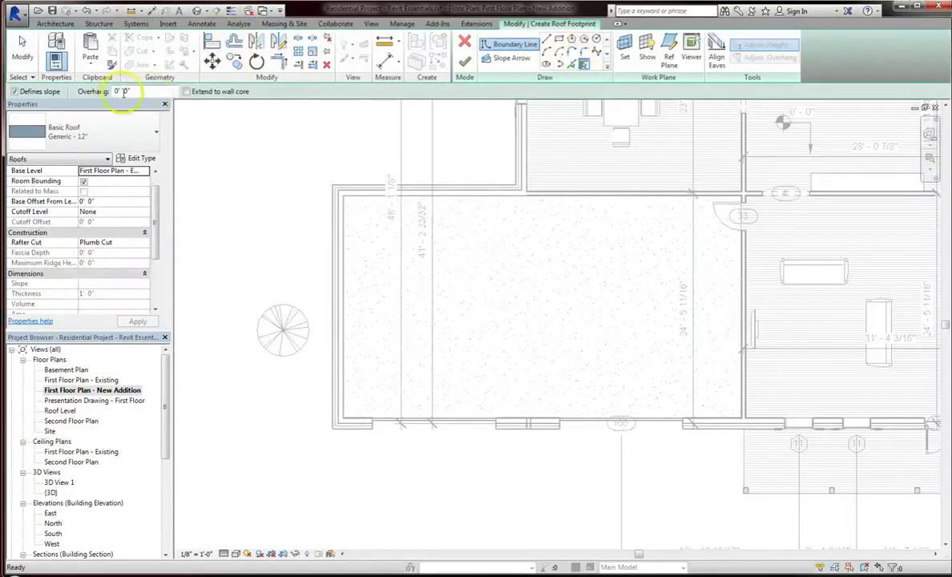
pyautogui.write('2')
pyautogui.click(367, 191)
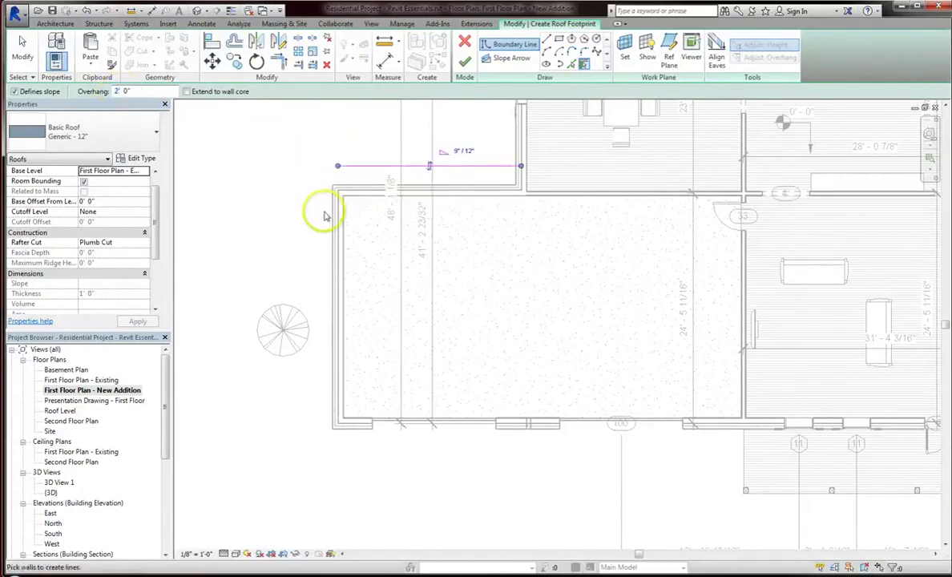
pyautogui.click(325, 218)
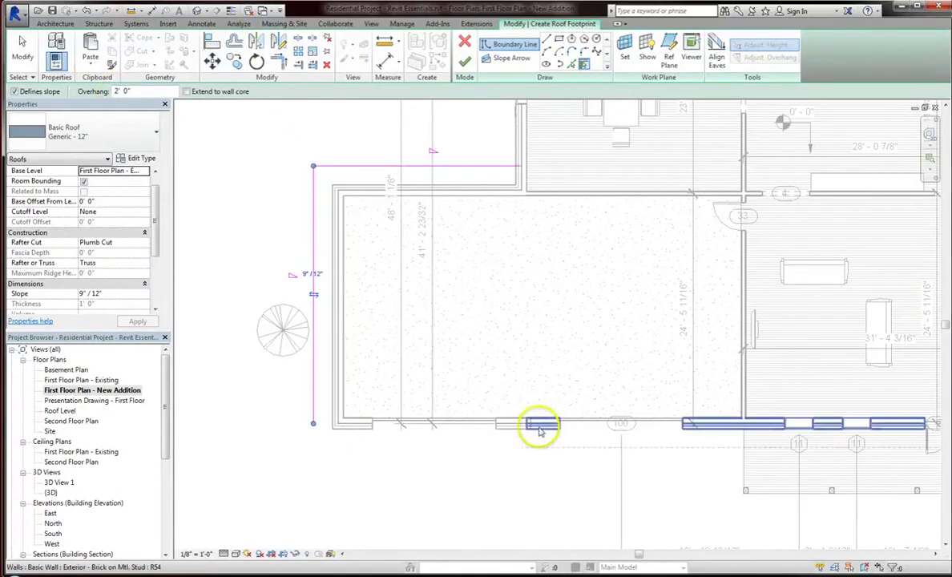
pyautogui.click(517, 427)
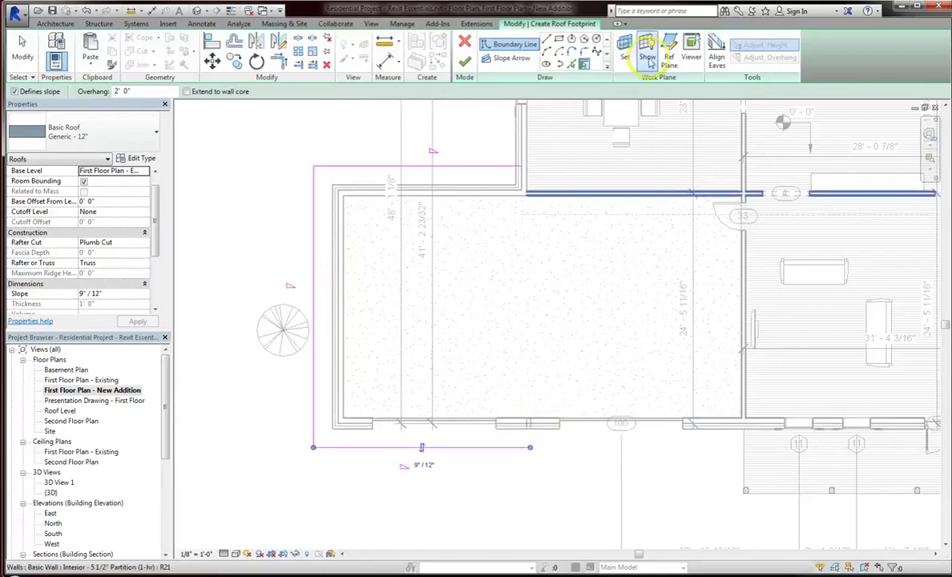
# - Draw the remaining roof boundary lines along the garage's east wall and north house wall, up to the northern overhang line
pyautogui.click(546, 40)
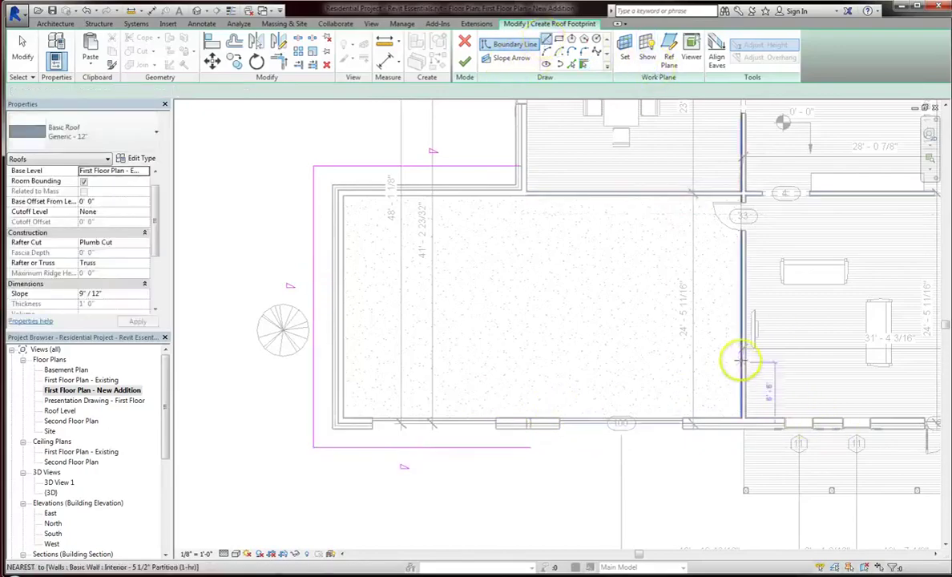
pyautogui.click(739, 189)
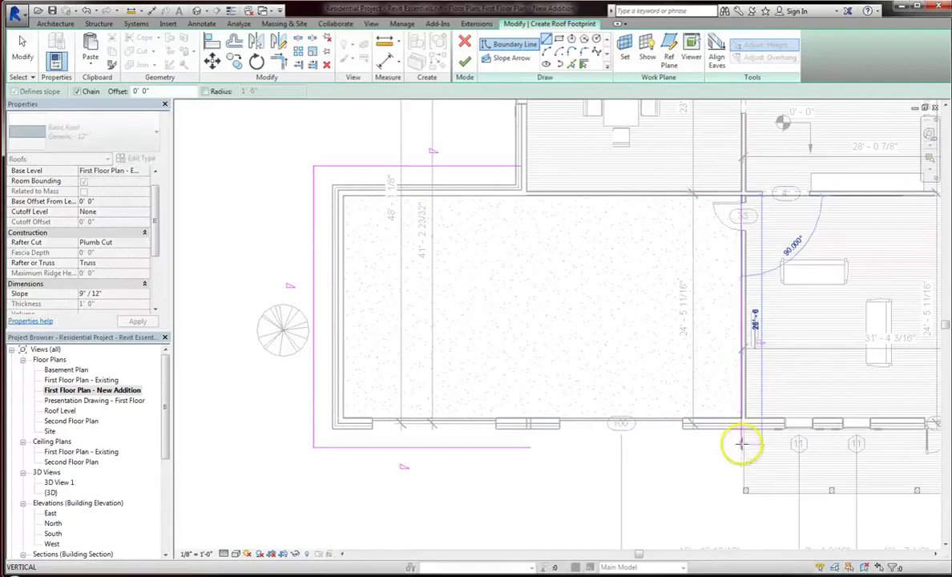
pyautogui.click(743, 440)
pyautogui.click(741, 193)
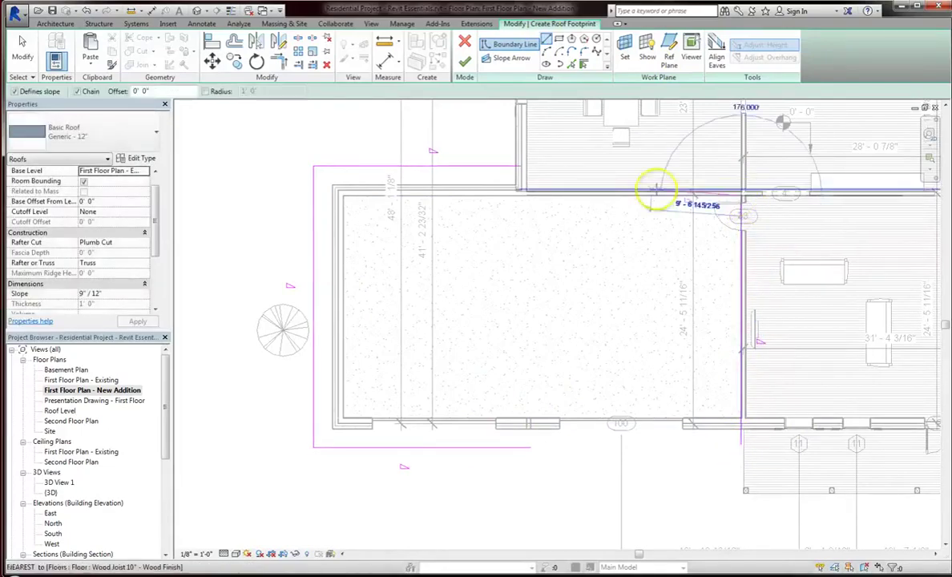
pyautogui.click(517, 195)
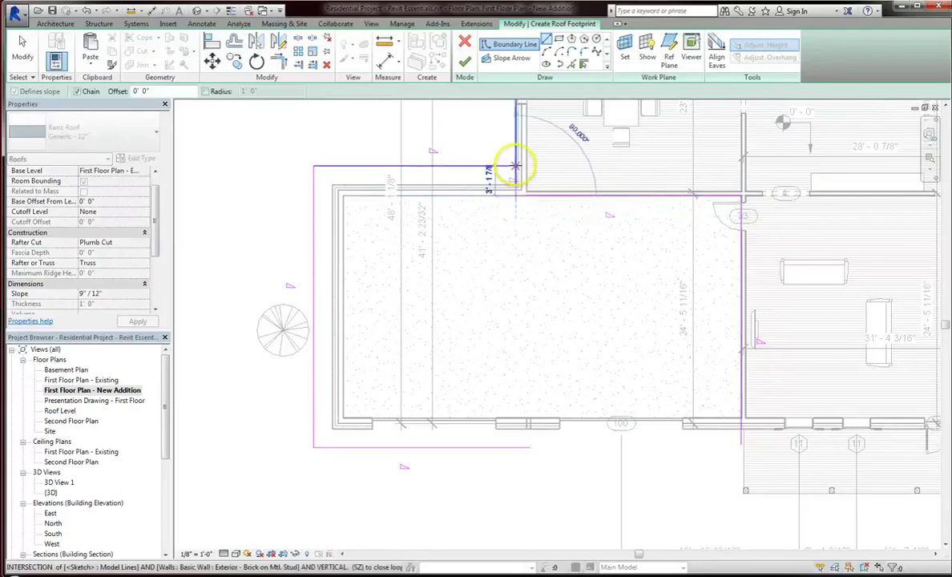
pyautogui.click(515, 166)
pyautogui.press('Escape')
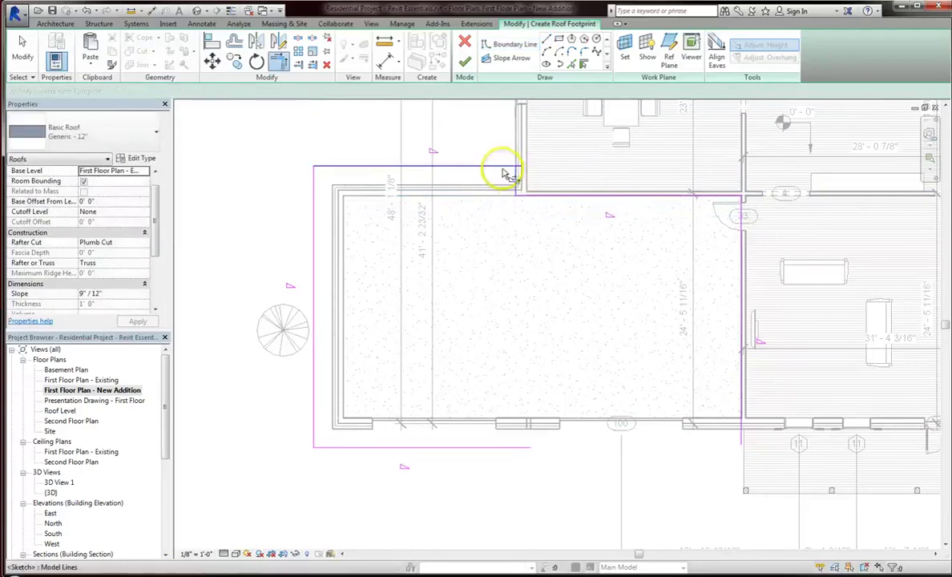
# - Trim the roof boundary's north line to the short vertical line and join the south line to the east line, closing the footprint
pyautogui.press('Tab')
pyautogui.click(515, 180)
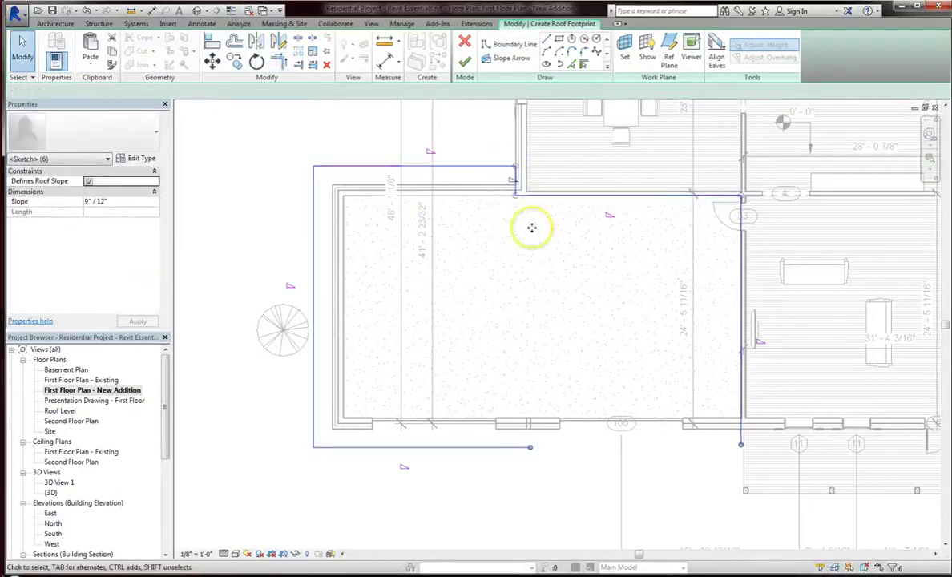
pyautogui.press('t')
pyautogui.press('r')
pyautogui.click(740, 389)
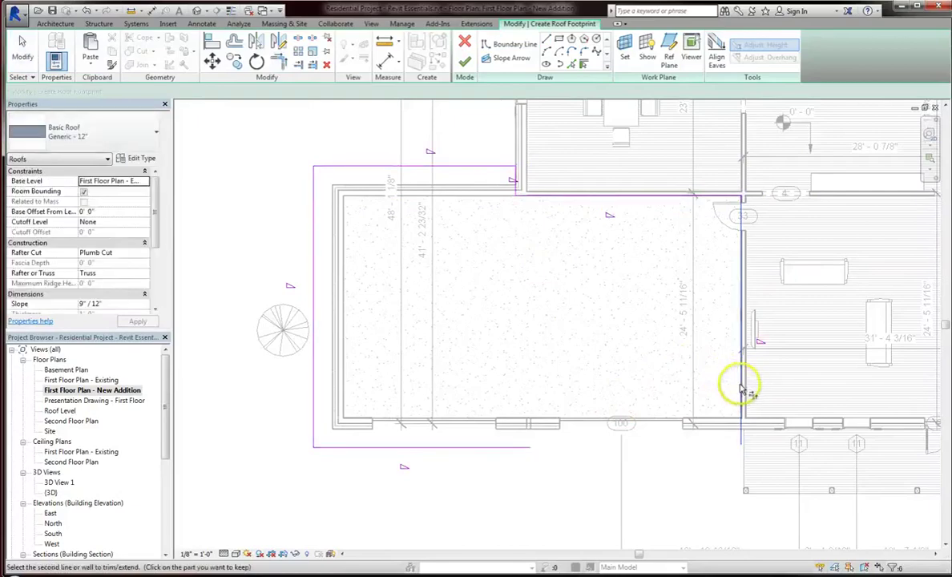
pyautogui.click(510, 451)
pyautogui.press('Escape')
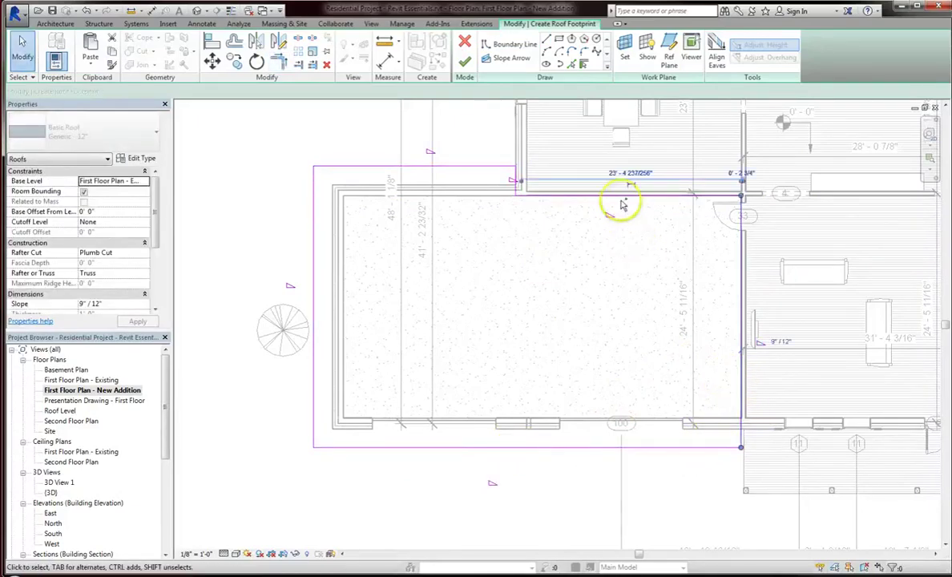
# - Turn off Defines Roof Slope for the three roof boundary lines that run along the existing house walls
pyautogui.click(623, 201)
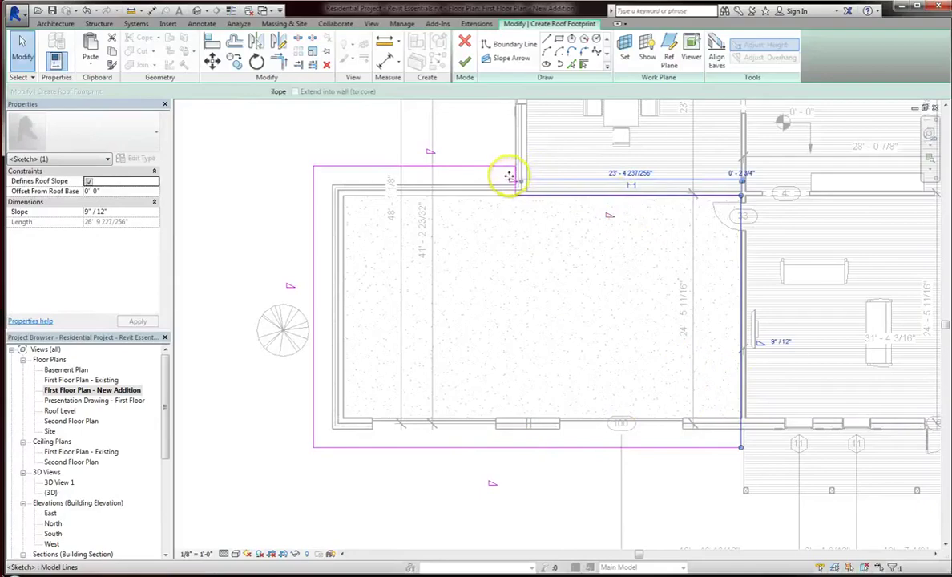
pyautogui.moveTo(512, 181)
pyautogui.mouseDown()
pyautogui.moveTo(512, 192)
pyautogui.moveTo(541, 194)
pyautogui.mouseUp()
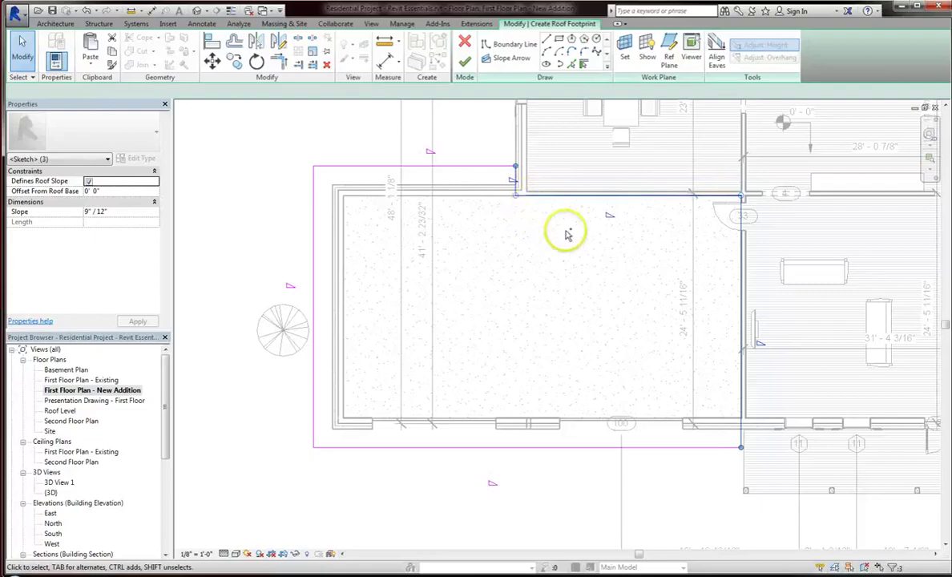
pyautogui.click(88, 181)
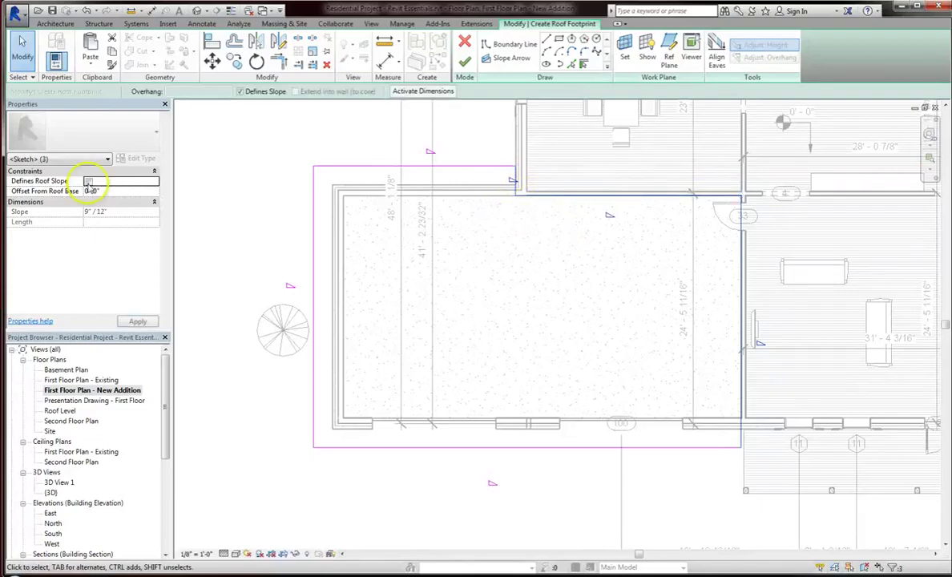
pyautogui.click(479, 147)
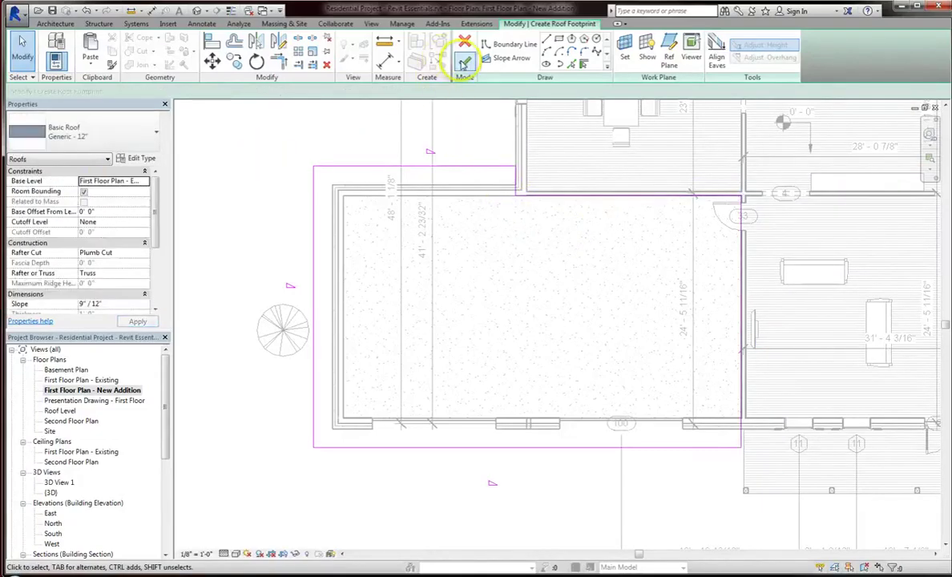
# - Finish the garage roof footprint and show the new roof in the {3D} view
pyautogui.click(464, 62)
pyautogui.click(548, 231)
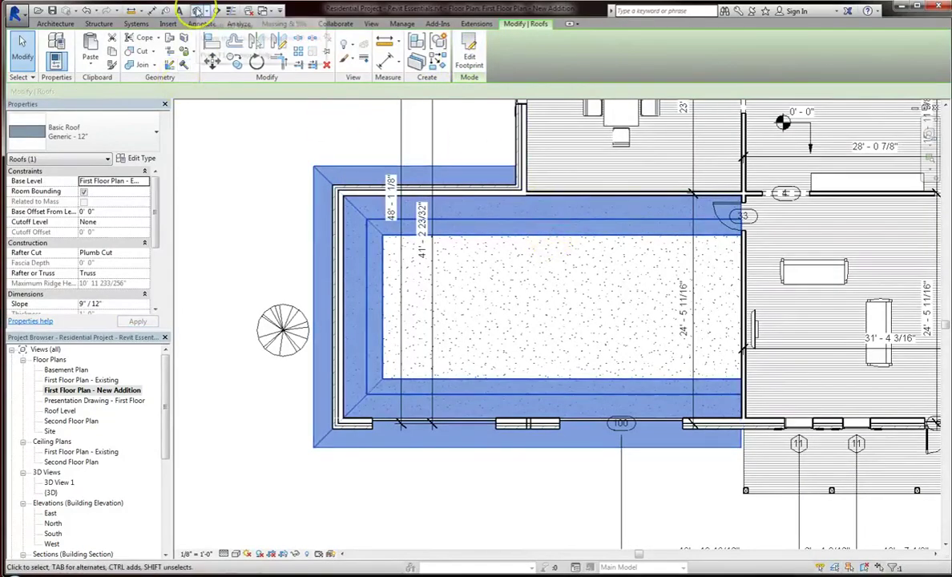
pyautogui.doubleClick(51, 491)
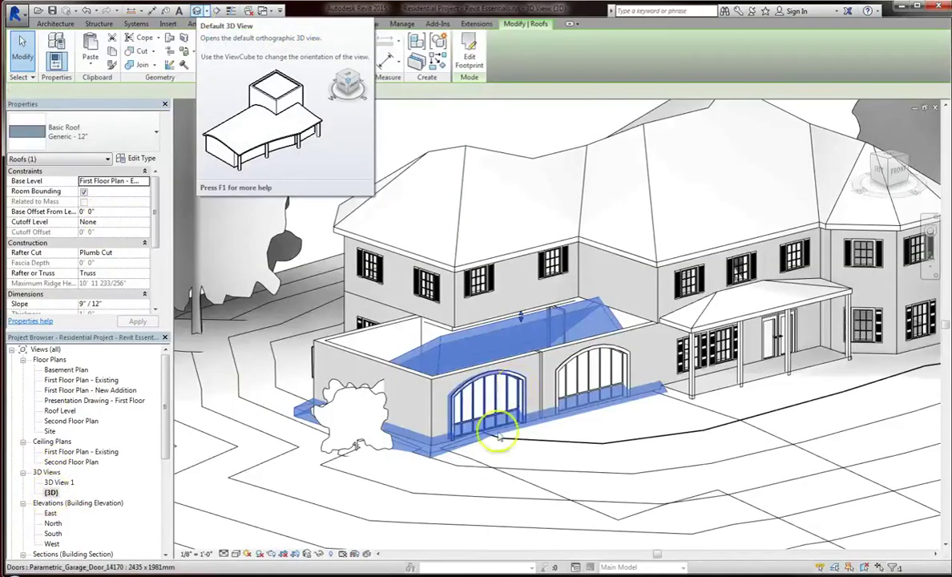
# - Set the garage roof's base level to Second Floor Plan and lower its ridge to flatten the slope
pyautogui.click(152, 183)
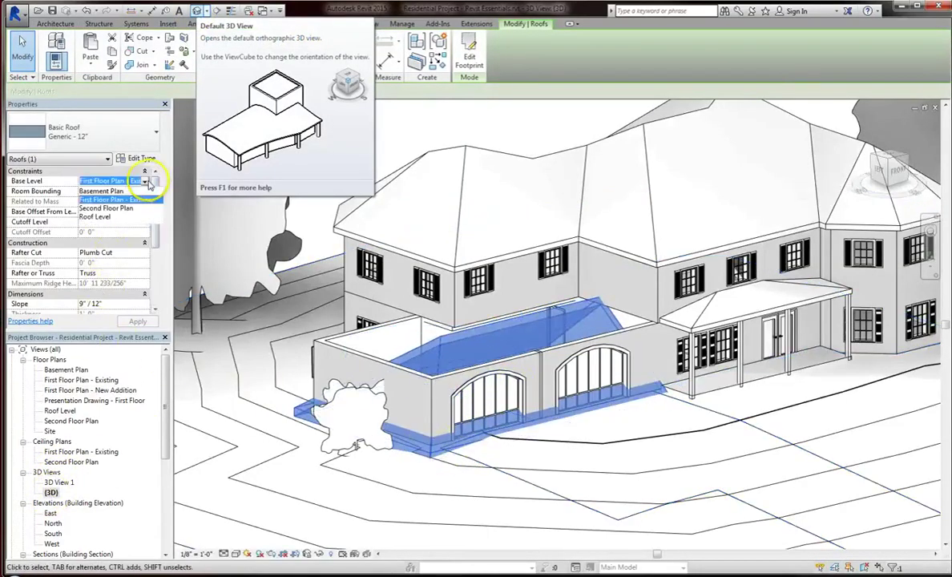
pyautogui.click(138, 202)
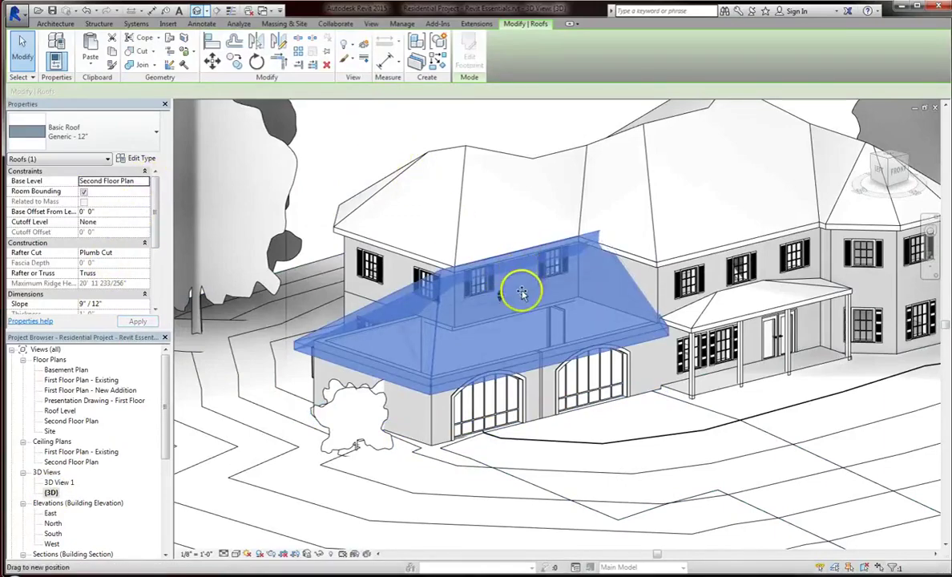
pyautogui.scroll(3, 495, 323)
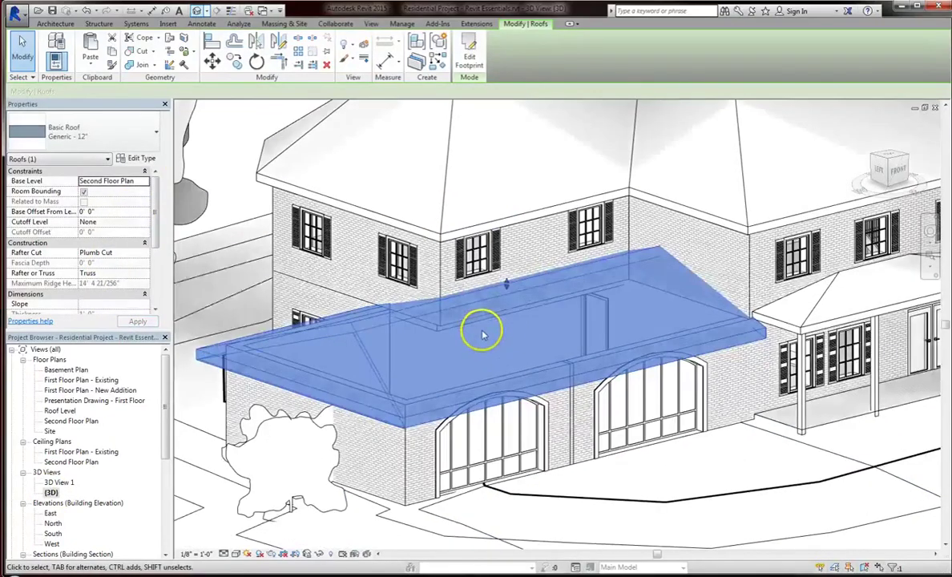
# - Try the garage roof with Defines Slope off on its north overhang line, and undo that change
pyautogui.keyDown('shift'); pyautogui.moveTo(485, 327); pyautogui.dragTo(468, 301, button='middle'); pyautogui.keyUp('shift')
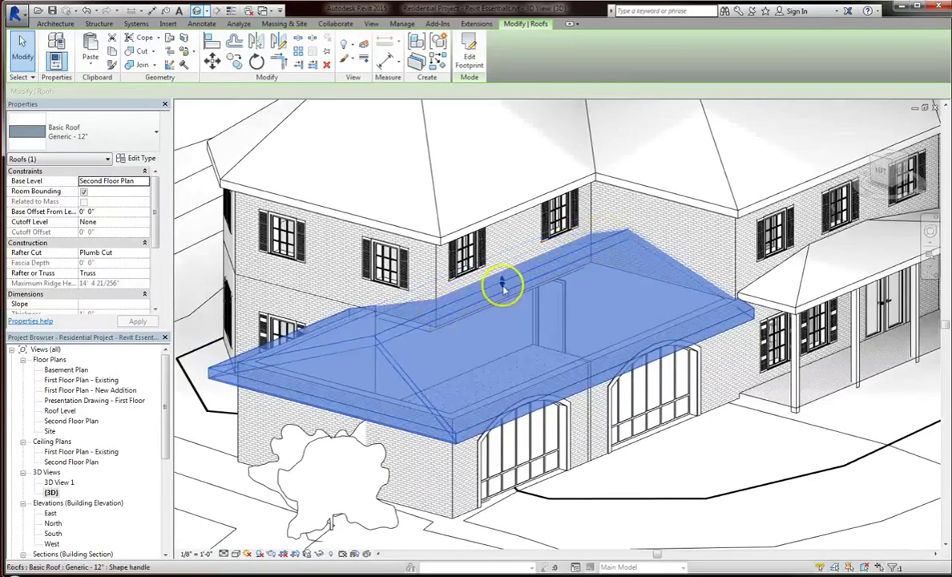
pyautogui.click(469, 57)
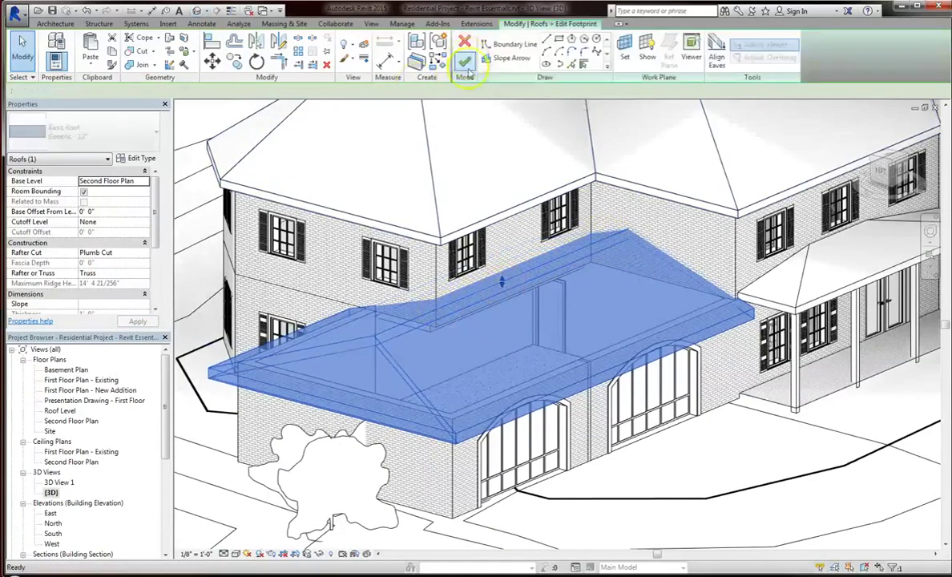
pyautogui.click(319, 418)
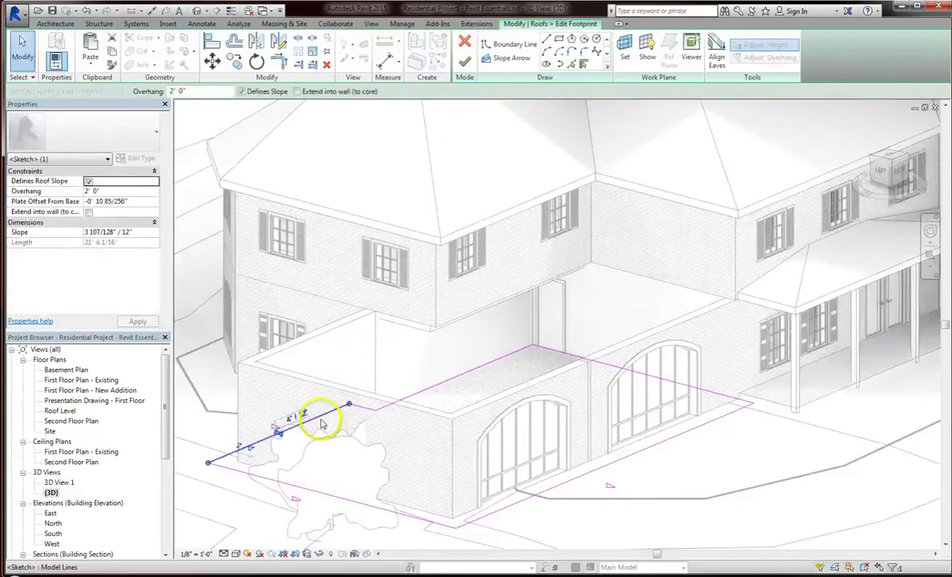
pyautogui.click(267, 93)
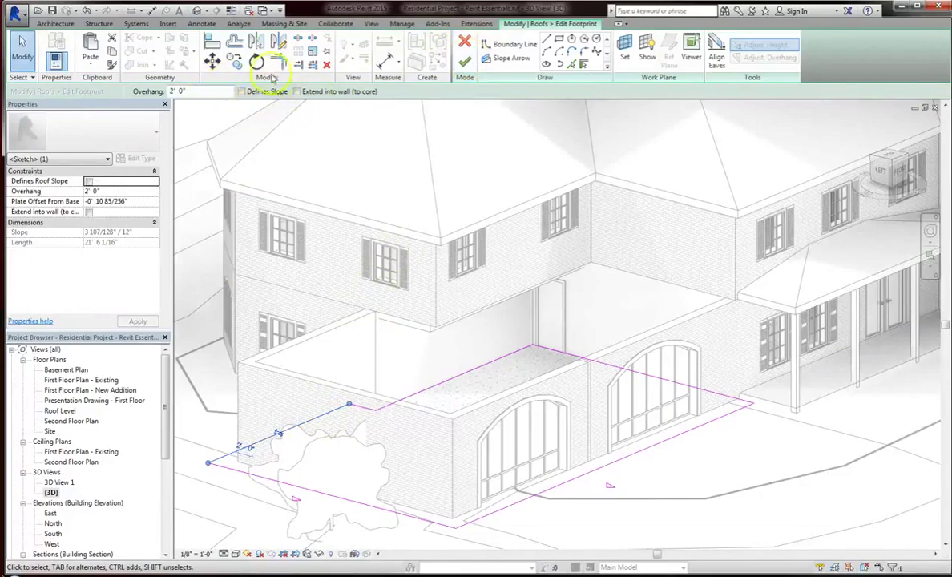
pyautogui.click(466, 62)
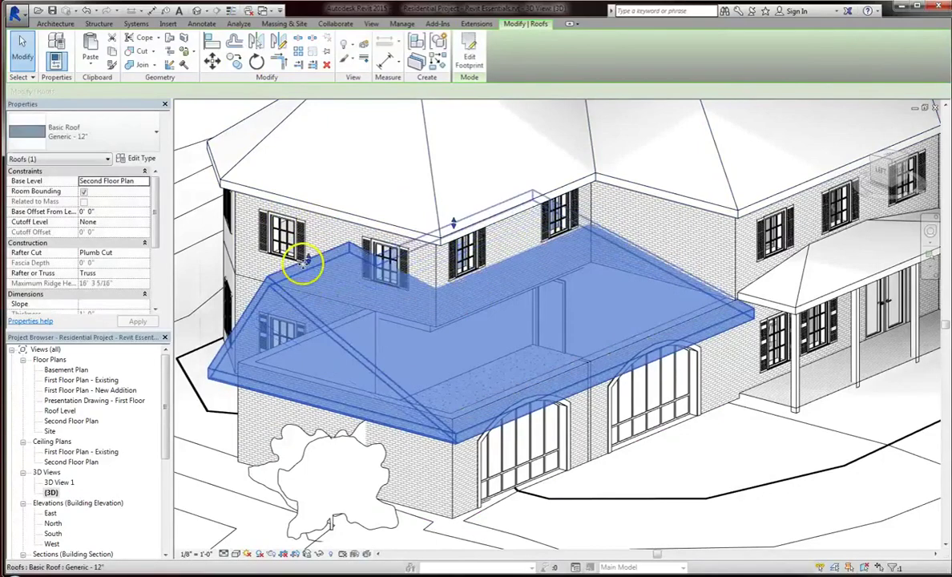
pyautogui.press('Escape')
pyautogui.doubleClick(430, 287)
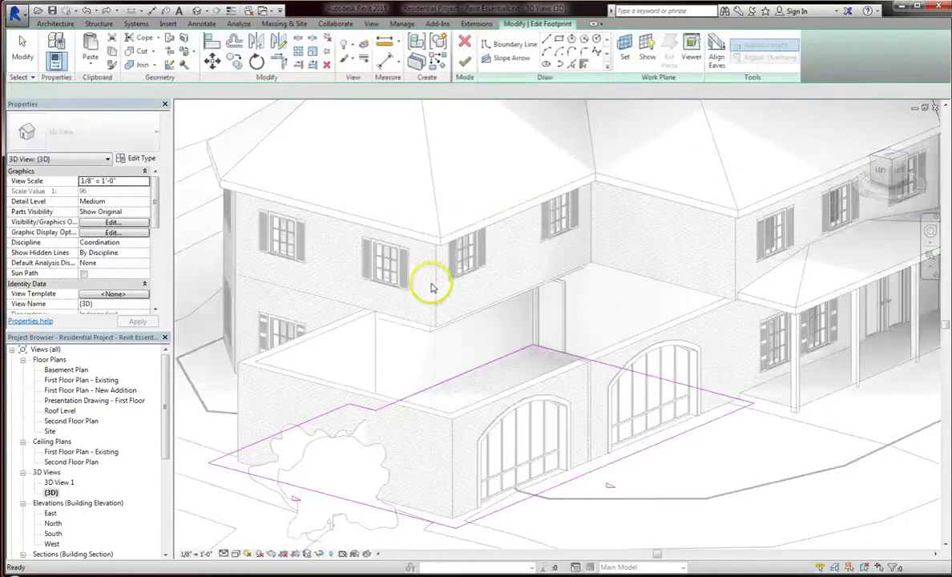
pyautogui.press('Escape')
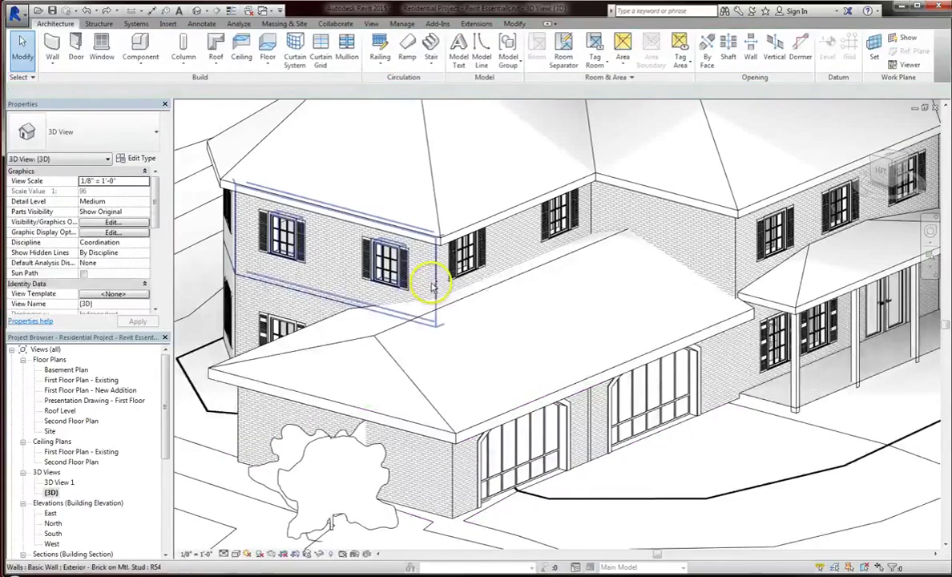
# - Try a 2" / 12" slope on the garage roof's front boundary line above the garage doors, and undo it
pyautogui.click(459, 305)
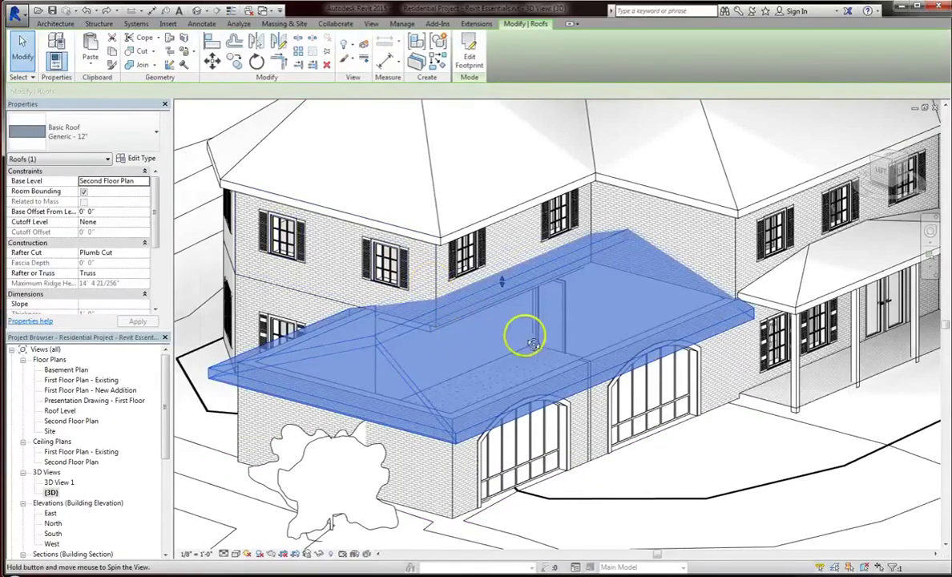
pyautogui.keyDown('shift'); pyautogui.moveTo(488, 333); pyautogui.dragTo(539, 334, button='middle'); pyautogui.keyUp('shift')
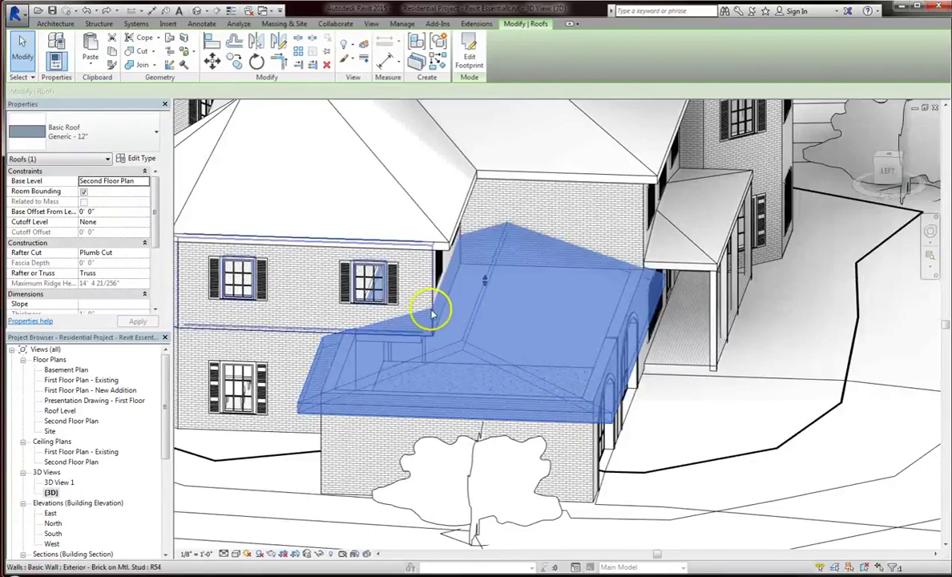
pyautogui.click(468, 58)
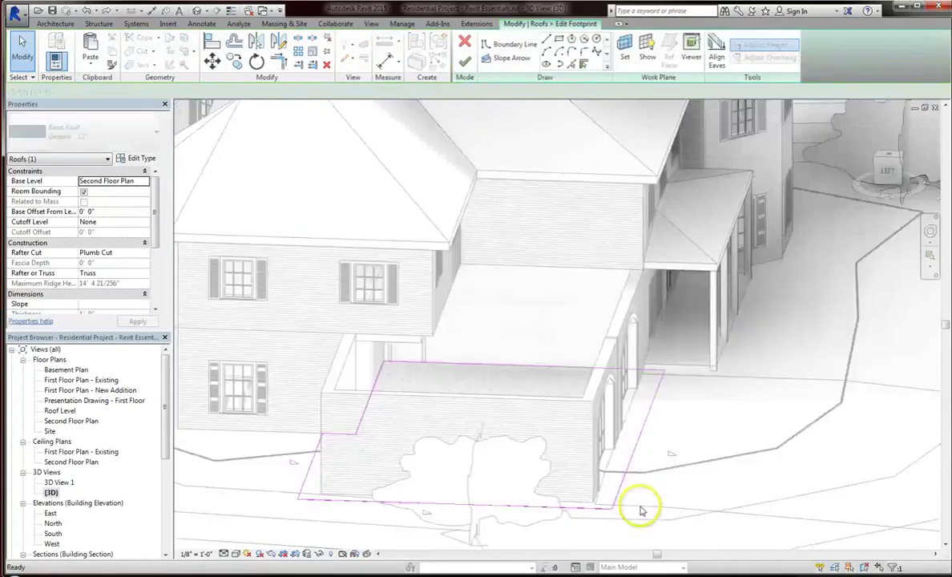
pyautogui.click(637, 449)
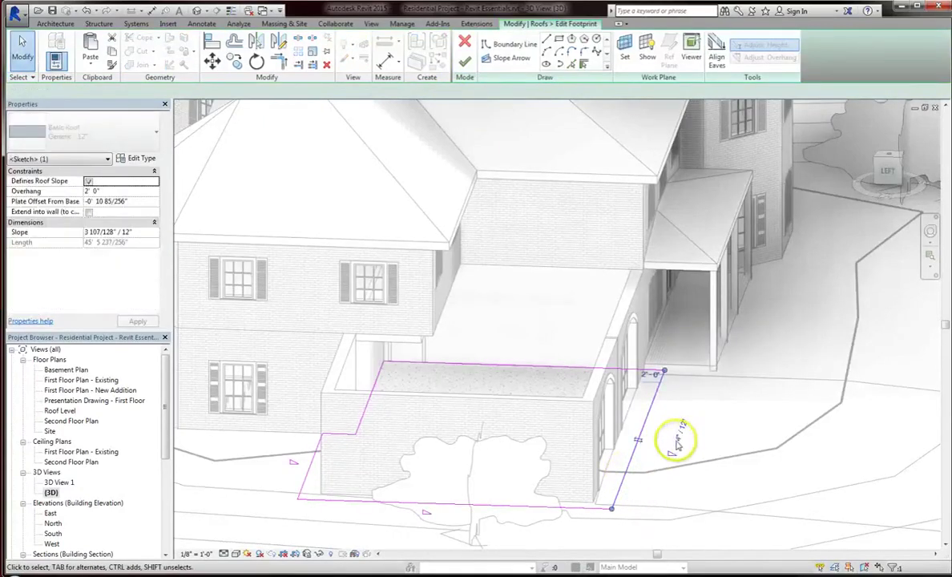
pyautogui.click(681, 449)
pyautogui.write('2')
pyautogui.press('Return')
pyautogui.click(465, 72)
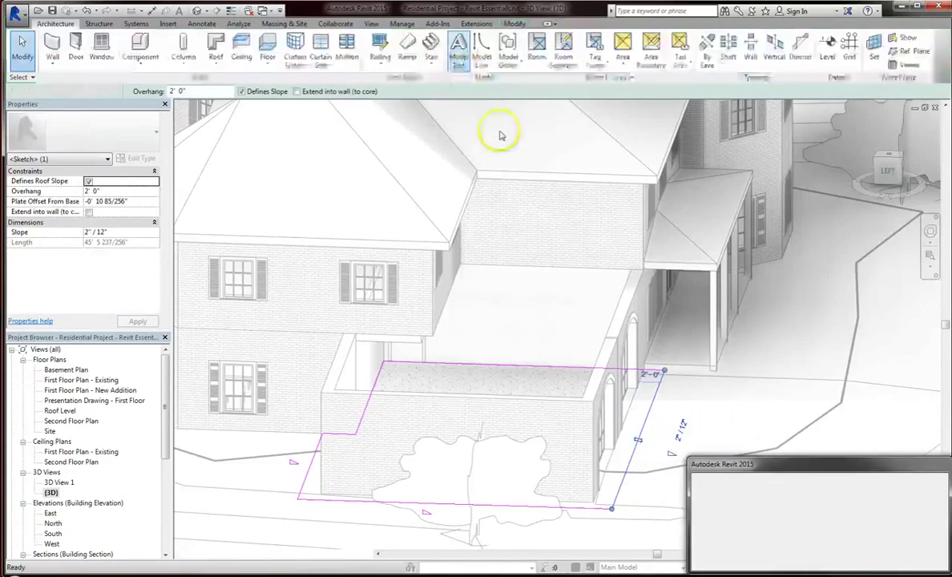
pyautogui.press('Escape')
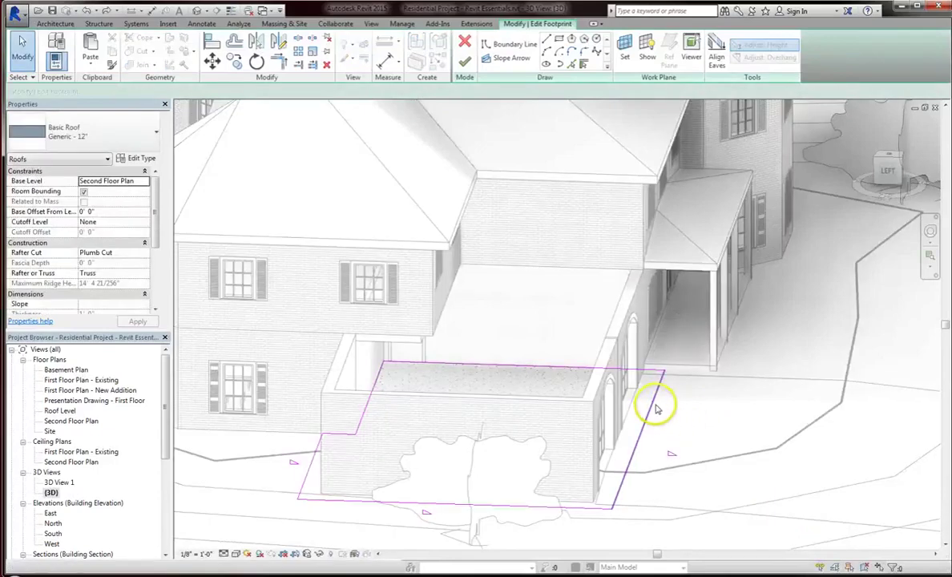
# - Inspect the garage roof's shape and its Phase Created and Phase Demolished properties
pyautogui.click(478, 299)
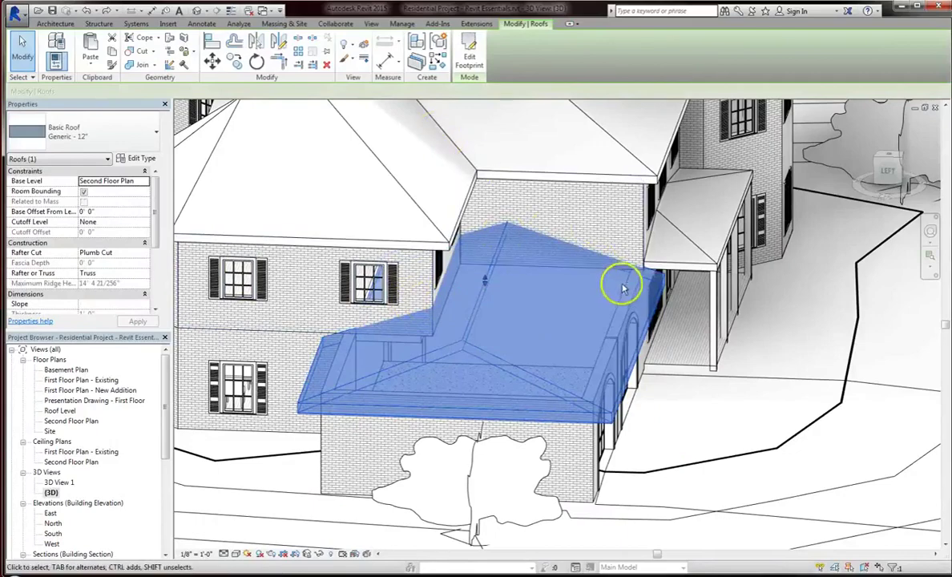
pyautogui.keyDown('shift'); pyautogui.moveTo(624, 288); pyautogui.dragTo(588, 289, button='middle'); pyautogui.keyUp('shift')
pyautogui.keyDown('shift'); pyautogui.moveTo(521, 274); pyautogui.dragTo(179, 259, button='middle'); pyautogui.keyUp('shift')
pyautogui.scroll(-5, 155, 298)
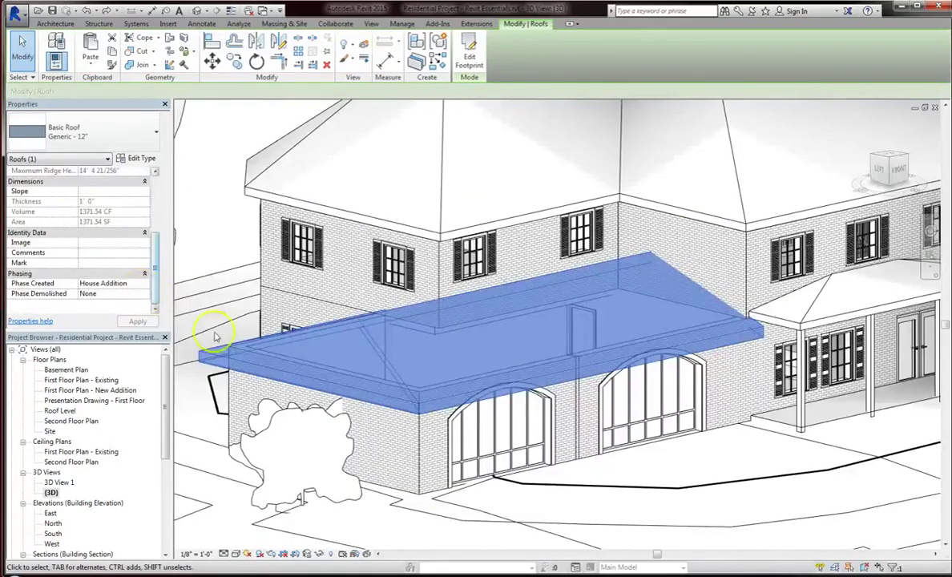
pyautogui.click(485, 509)
pyautogui.press('Escape')
pyautogui.scroll(-3, 485, 500)
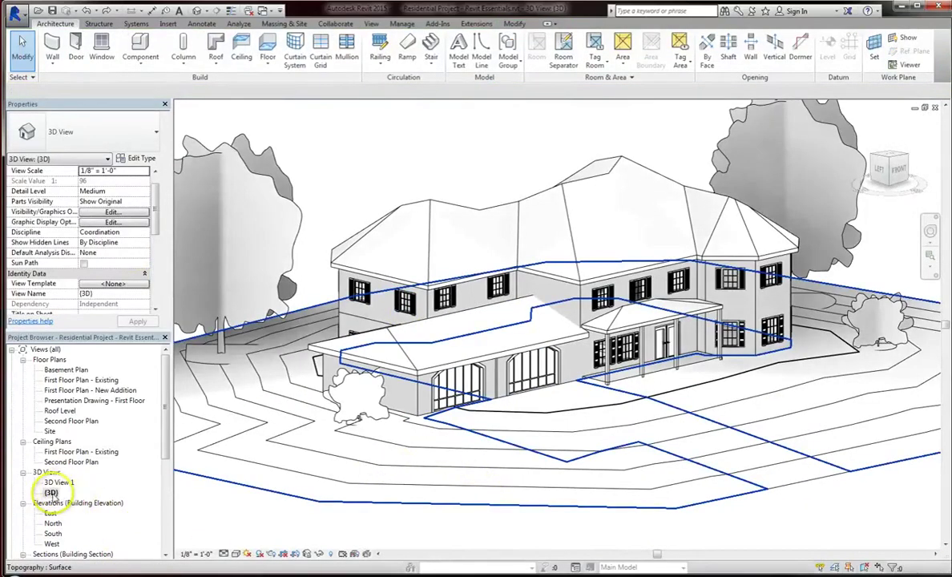
# - Rename the {3D} view to 3D New Addition, without the braces
pyautogui.rightClick(49, 492)
pyautogui.click(85, 421)
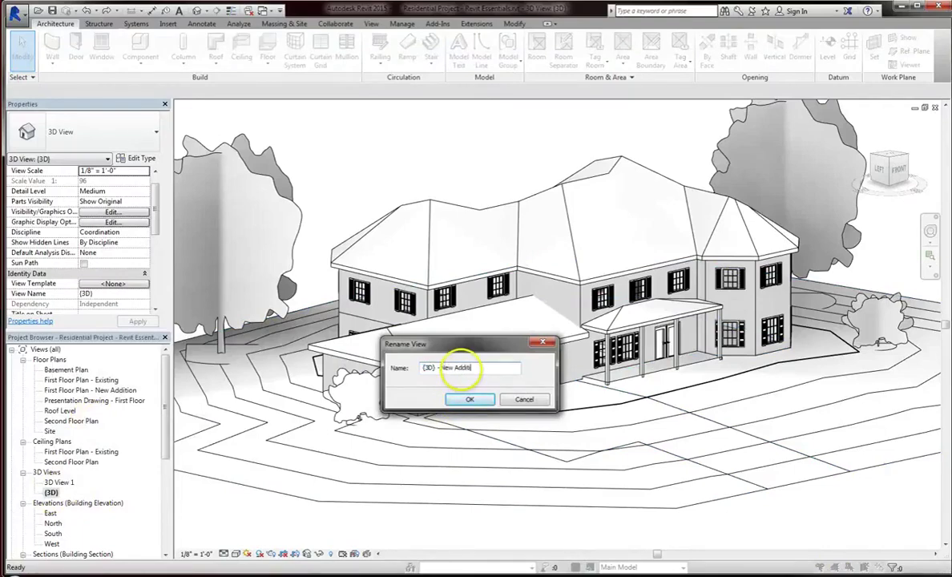
pyautogui.press('Return')
pyautogui.press('Return')
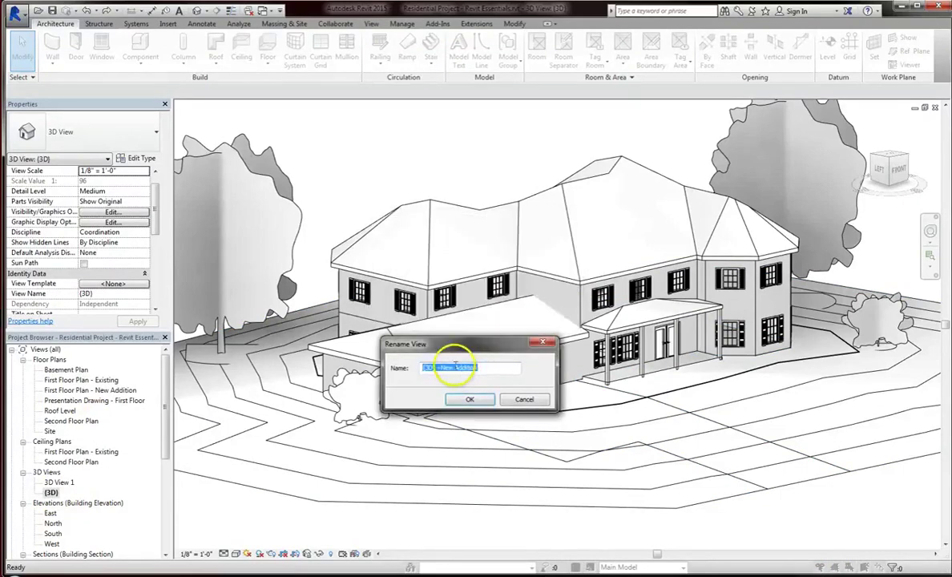
pyautogui.click(468, 398)
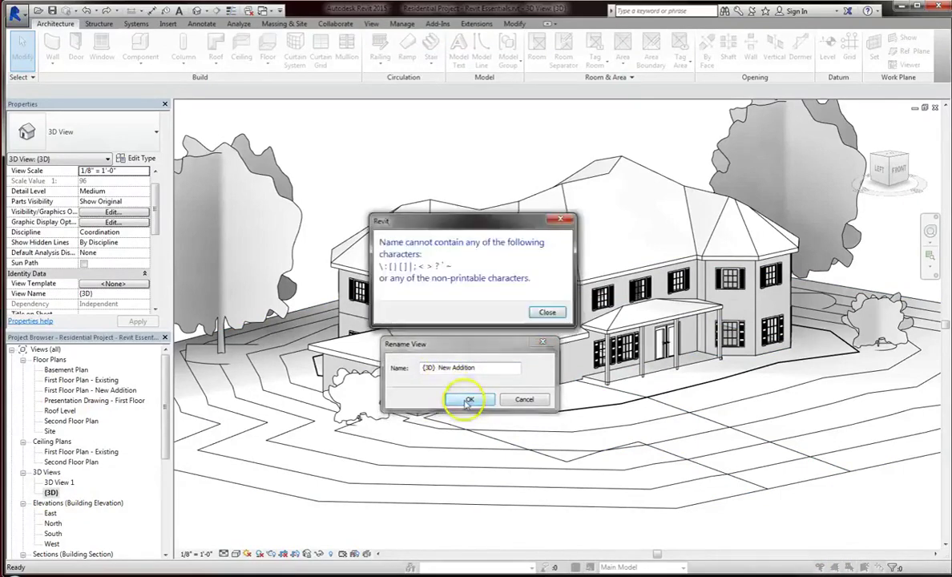
pyautogui.click(533, 315)
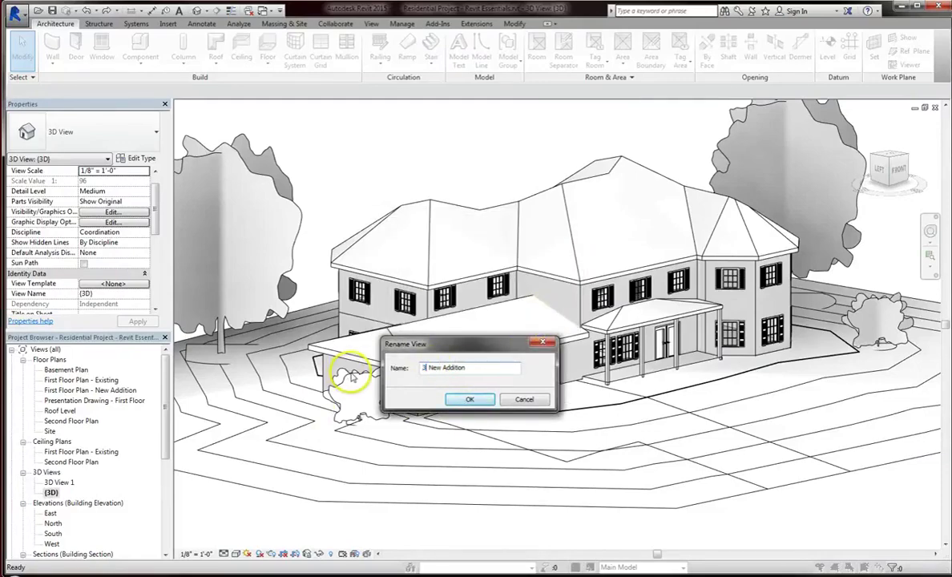
pyautogui.click(472, 403)
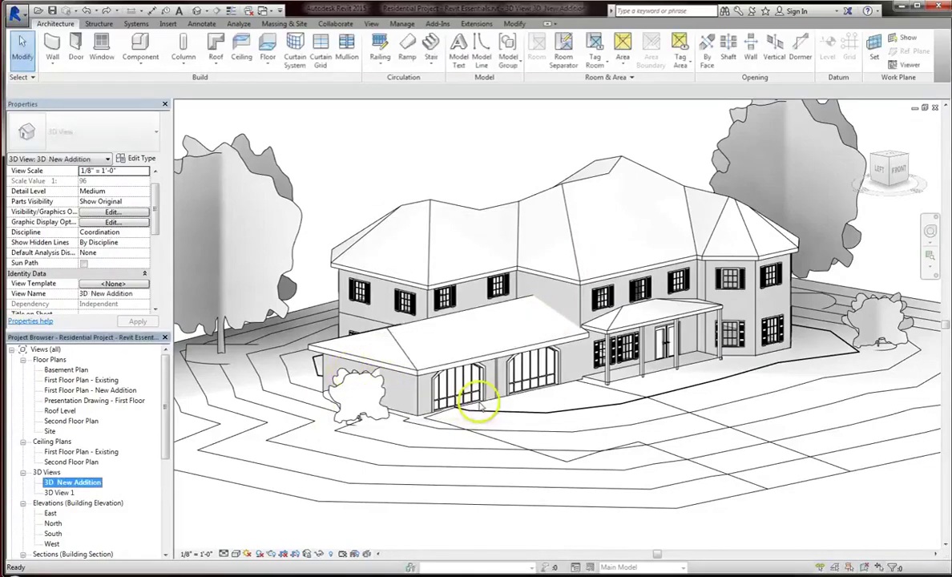
# - Duplicate the 3D New Addition view with detailing and rename the copy 3D Existing Condition
pyautogui.rightClick(69, 486)
pyautogui.moveTo(212, 340)
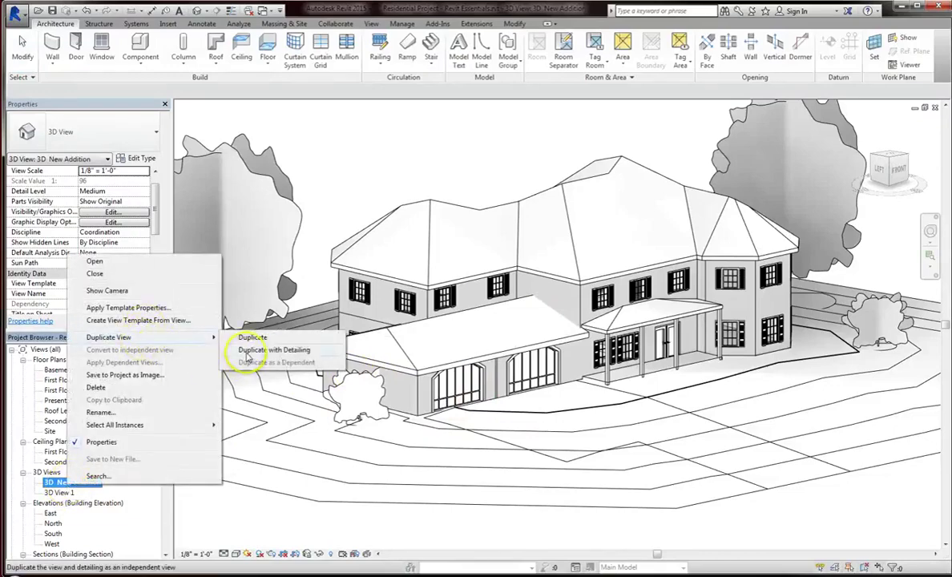
pyautogui.click(248, 355)
pyautogui.rightClick(112, 492)
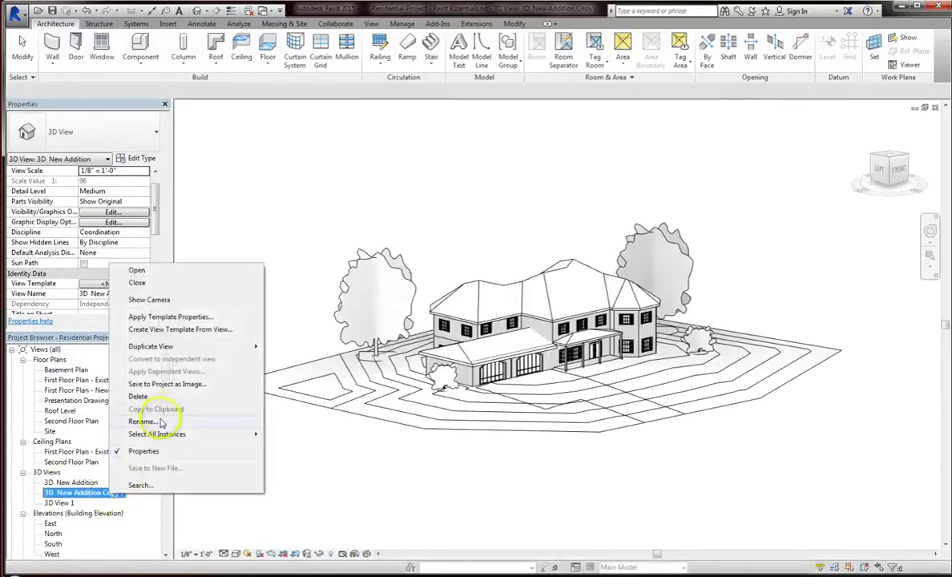
pyautogui.click(143, 422)
pyautogui.moveTo(486, 367); pyautogui.dragTo(444, 369)
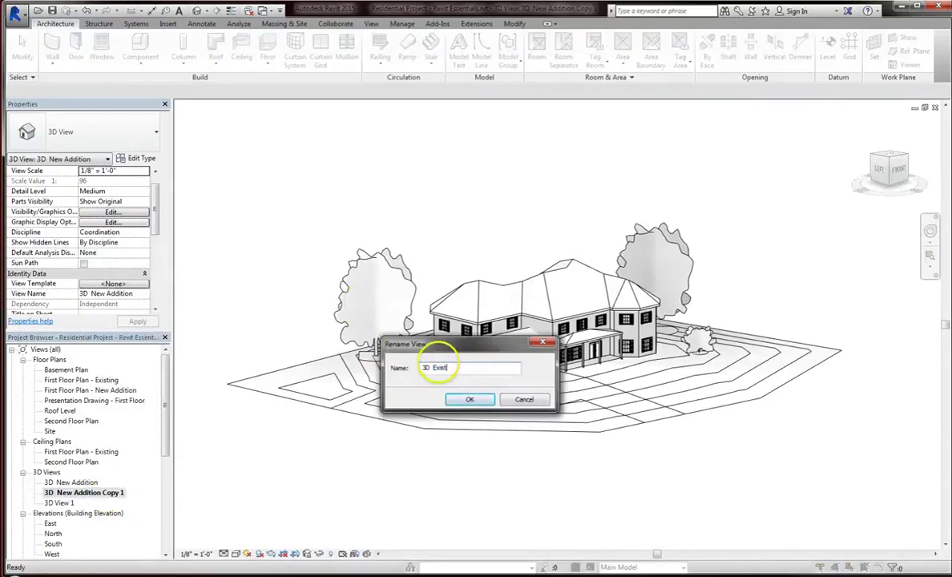
pyautogui.write('Existing Condition')
pyautogui.press('Return')
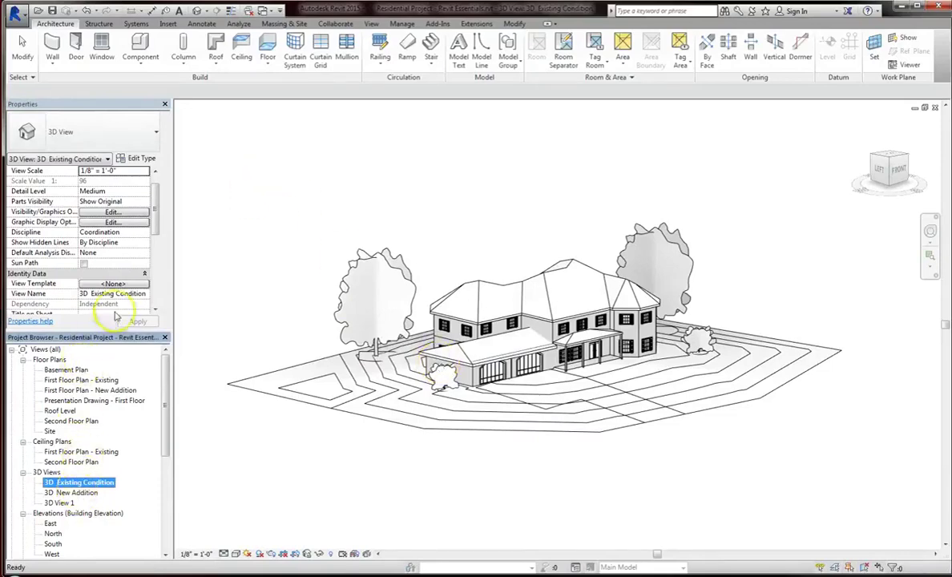
# - Set the phase of the 3D Existing Condition view to Existing
pyautogui.scroll(-10, 150, 303)
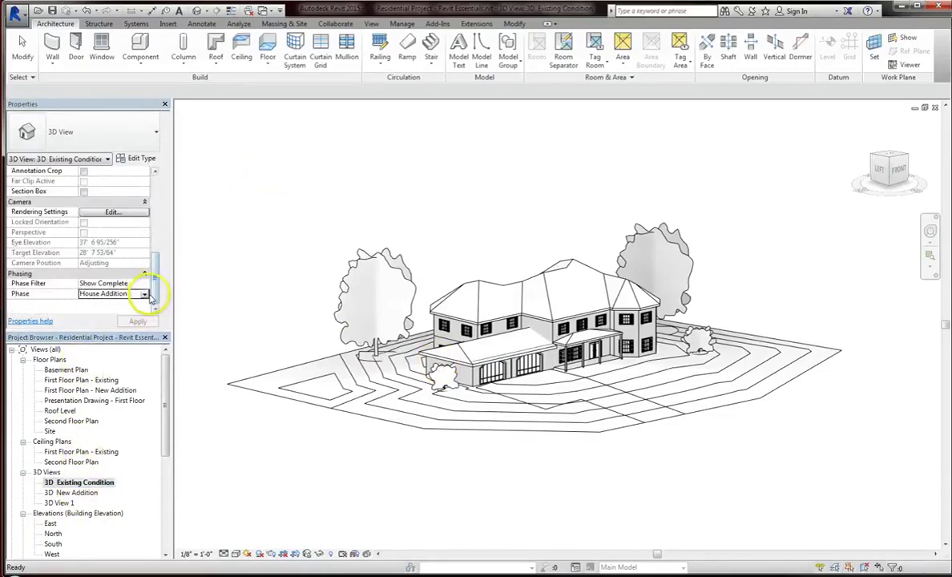
pyautogui.click(147, 294)
pyautogui.click(120, 303)
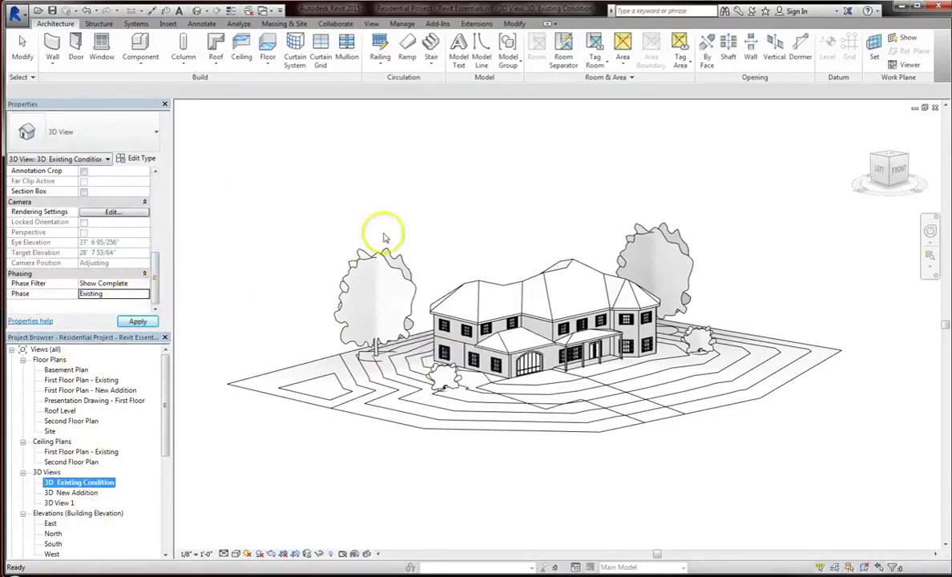
# - Compare the garage in the 3D Existing Condition view with the 3D New Addition view
pyautogui.scroll(5, 469, 330)
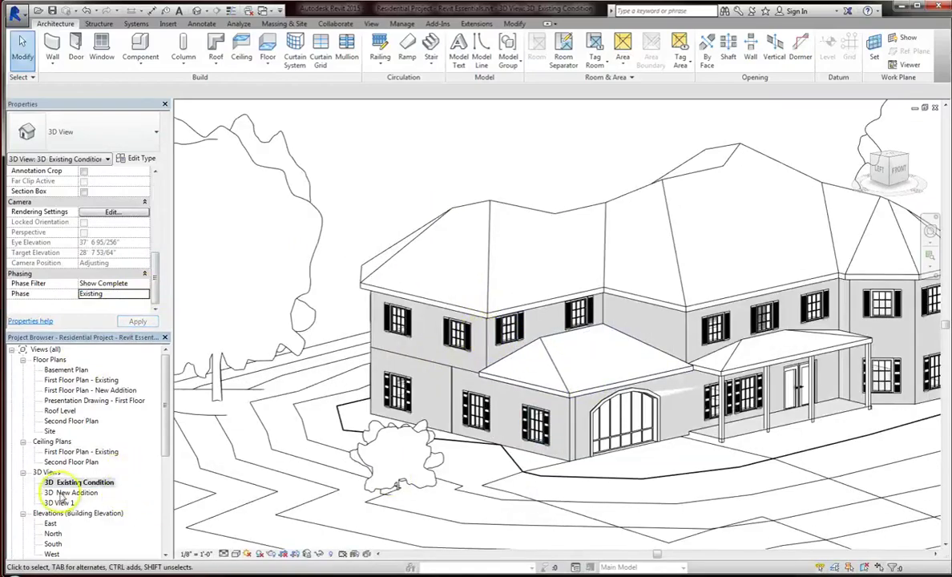
pyautogui.doubleClick(66, 492)
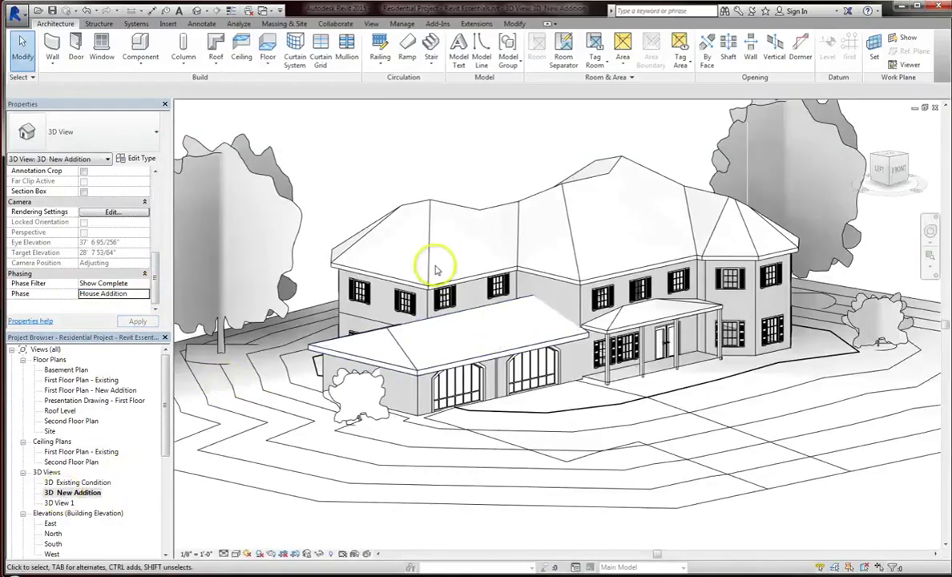
pyautogui.scroll(2, 435, 270)
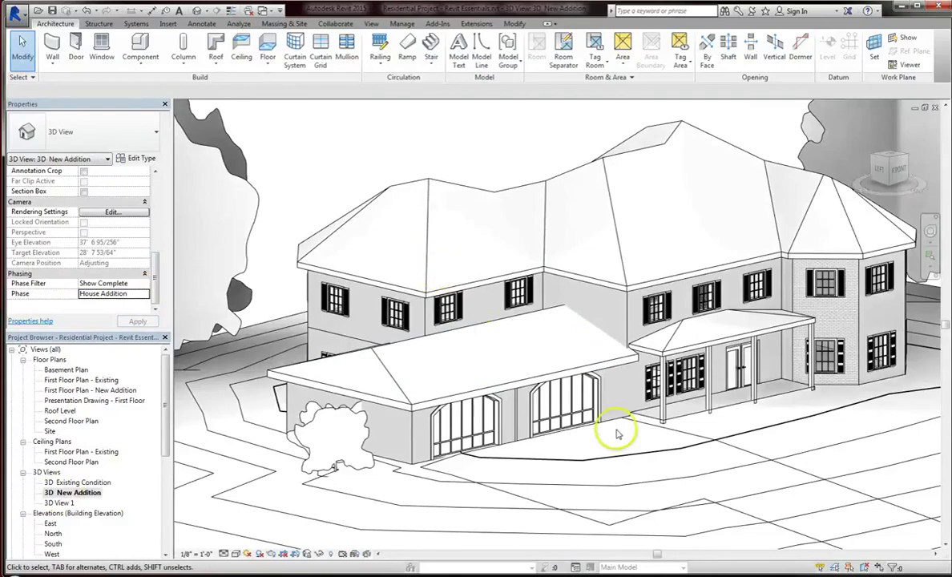